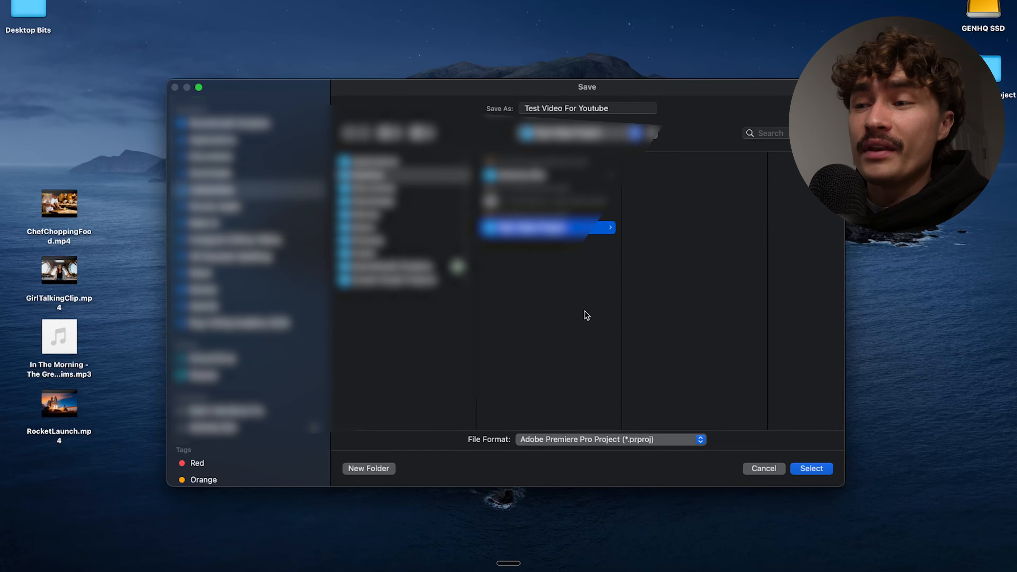
Create the project "Test Video For Youtube" in the Test Video Project folder without a template
left_click(826, 473)
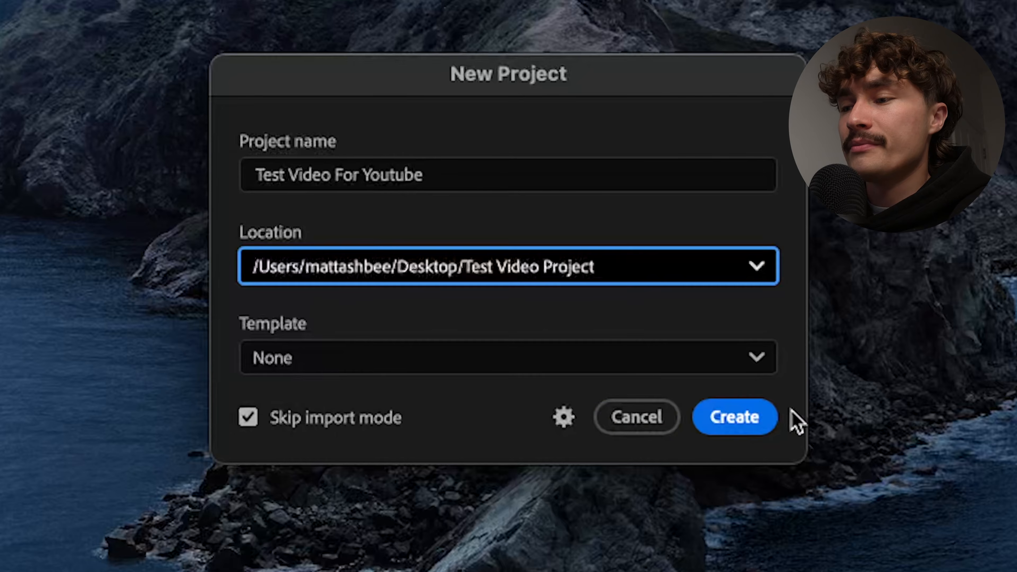
left_click(770, 433)
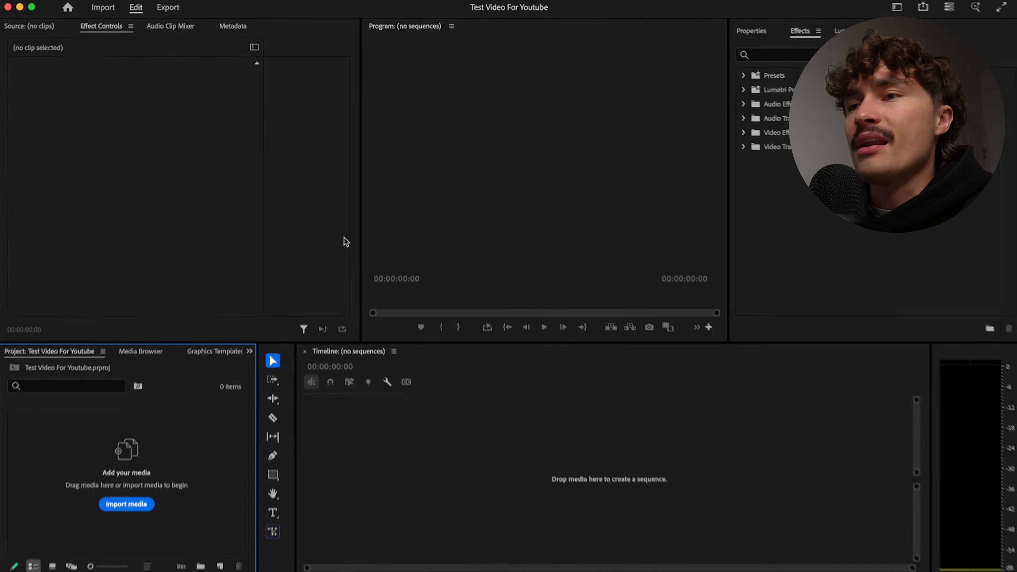
Choose the Editing workspace for the new project
left_click(380, 4)
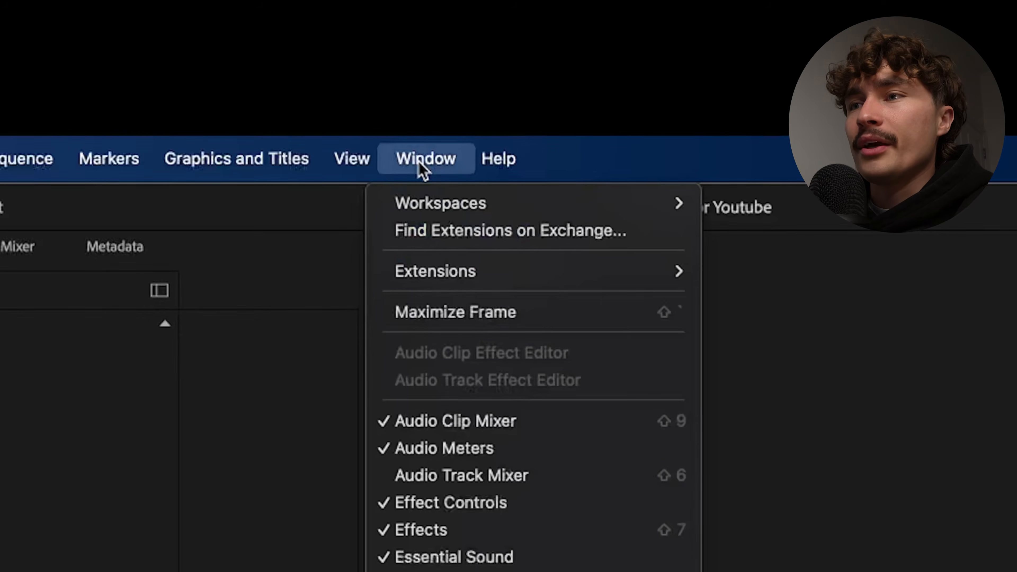
mouse_move(484, 205)
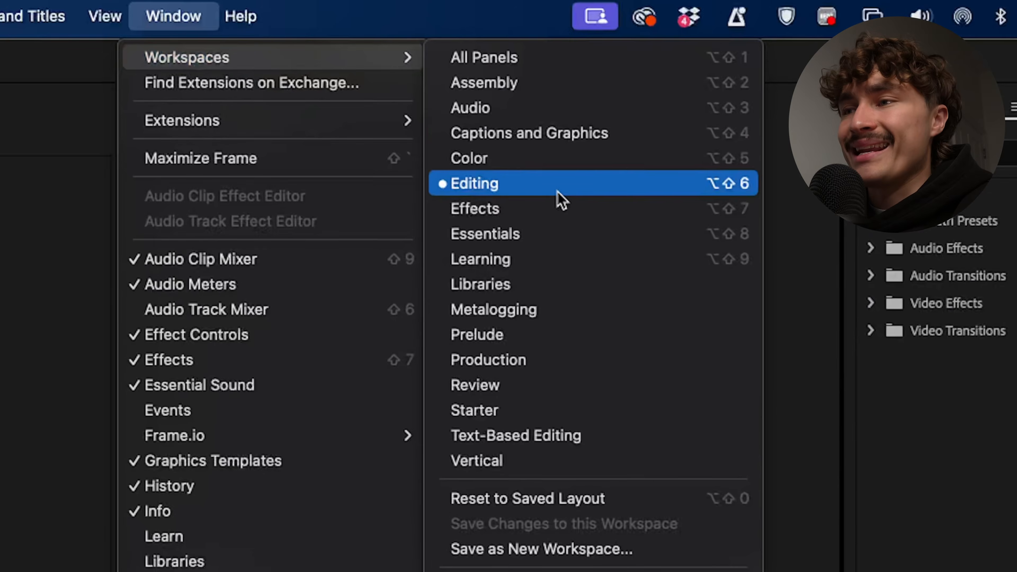
left_click(561, 198)
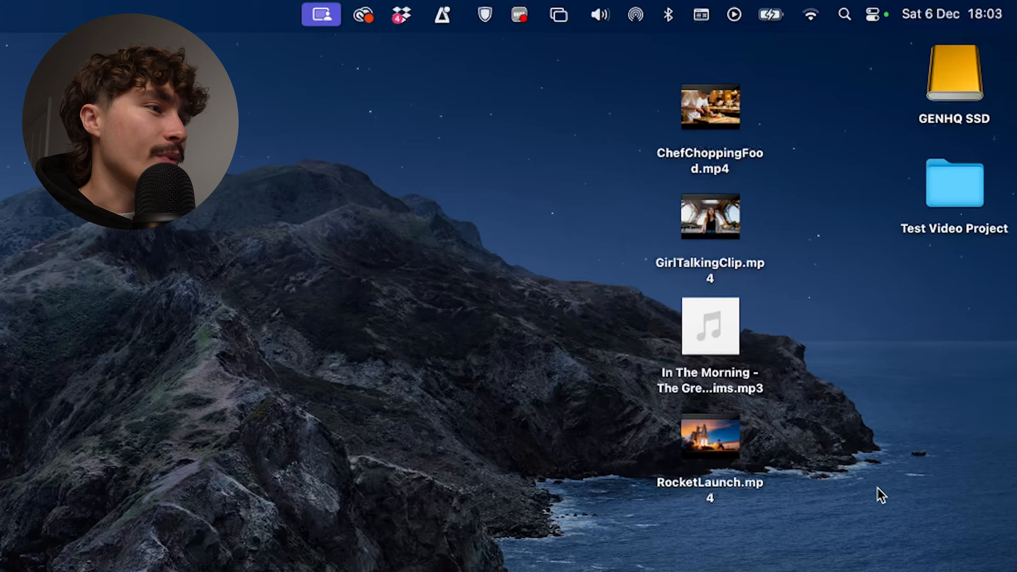
Move the three video clips and the music file from the desktop into the Test Video Project folder
left_click(710, 107)
left_click(732, 265)
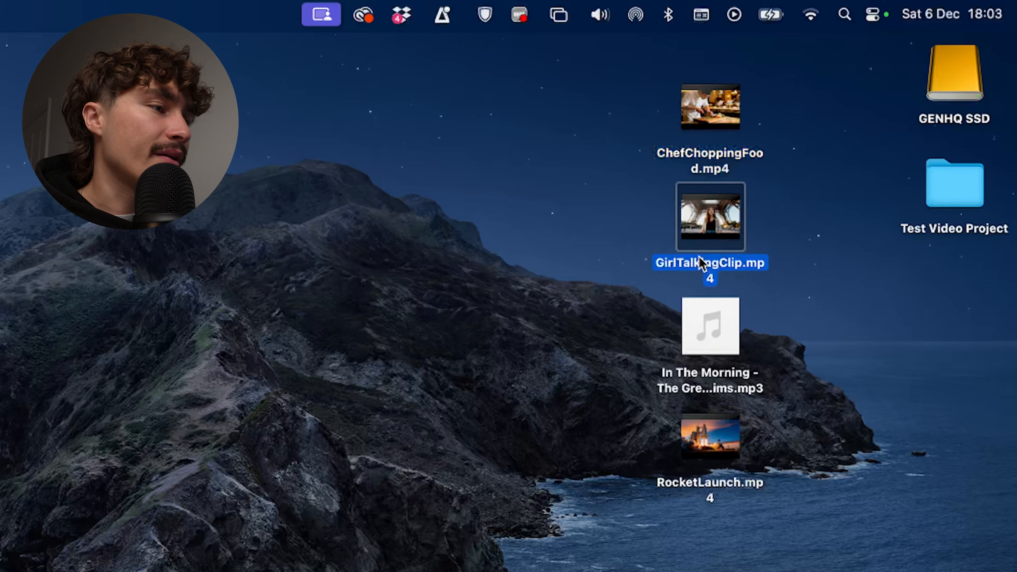
left_click(697, 445)
left_click(705, 387)
left_click(592, 144)
left_click_drag(559, 87, 706, 465)
left_click_drag(679, 484, 957, 197)
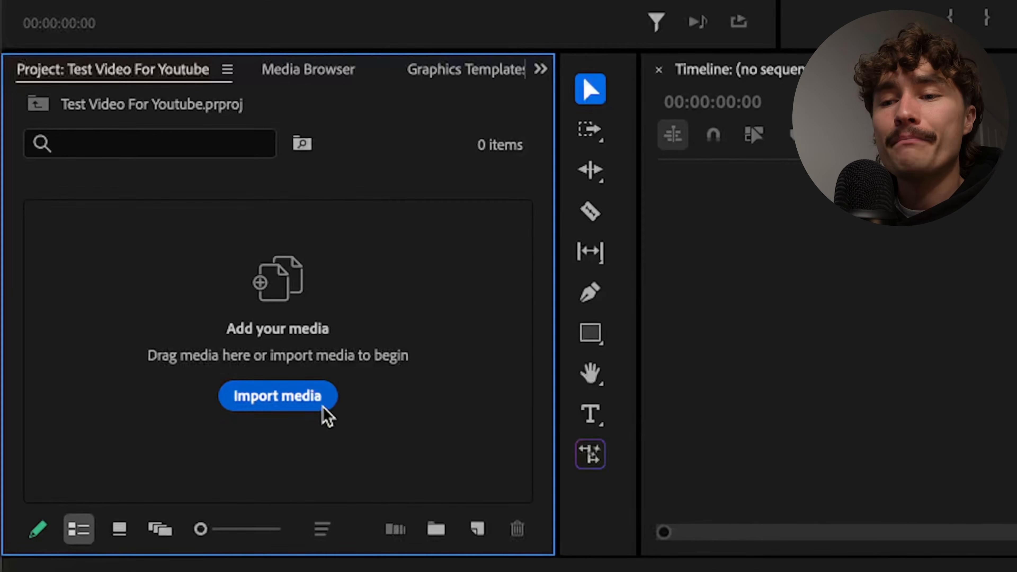
Import ChefChoppingFood.mp4, GirlTalkingClip.mp4, the In The Morning music file and RocketLaunch.mp4 from the Test Video Project folder
left_click(323, 406)
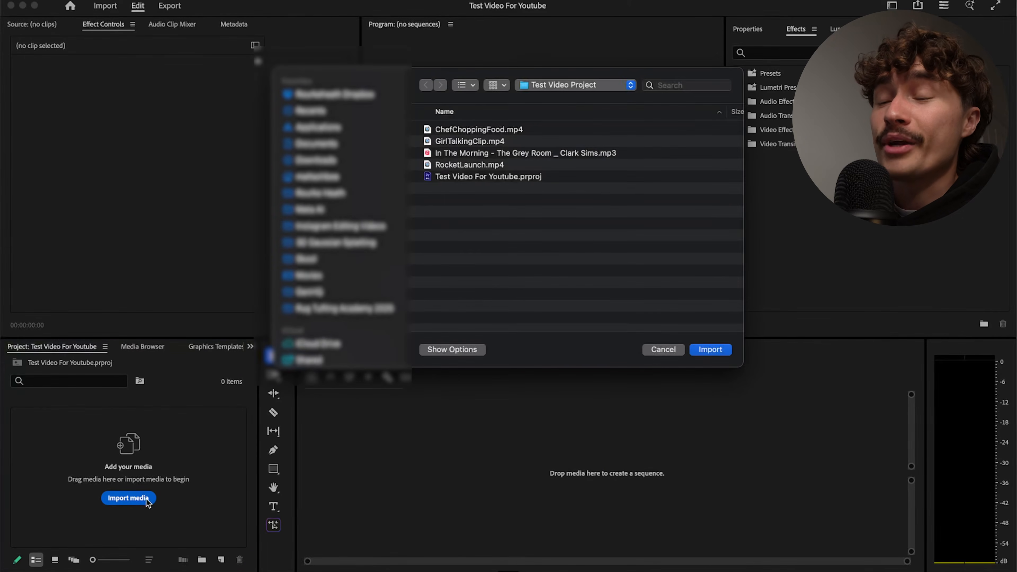
left_click(380, 176)
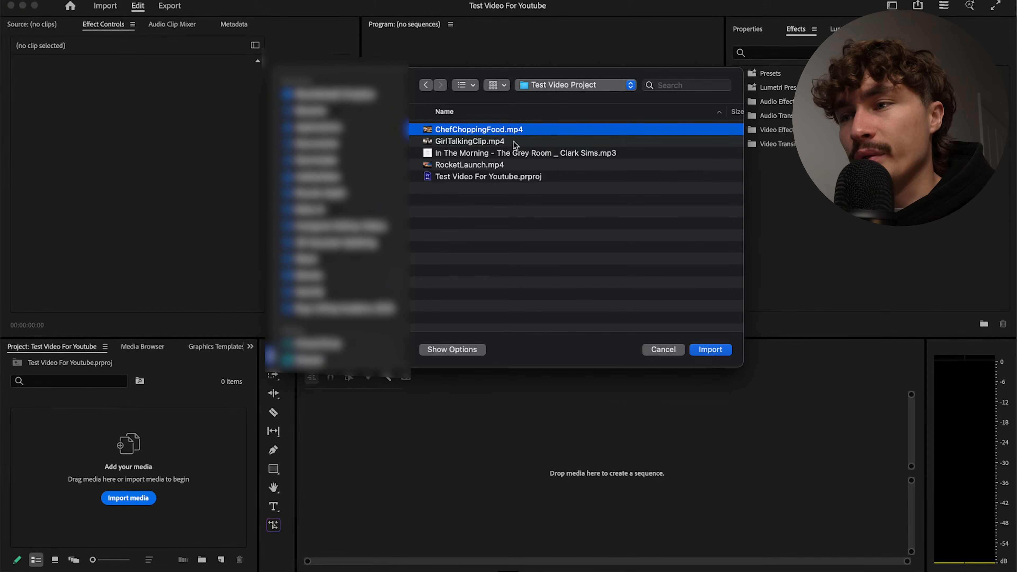
left_click(514, 142, "shift")
left_click(517, 154, "shift")
left_click(517, 165, "shift")
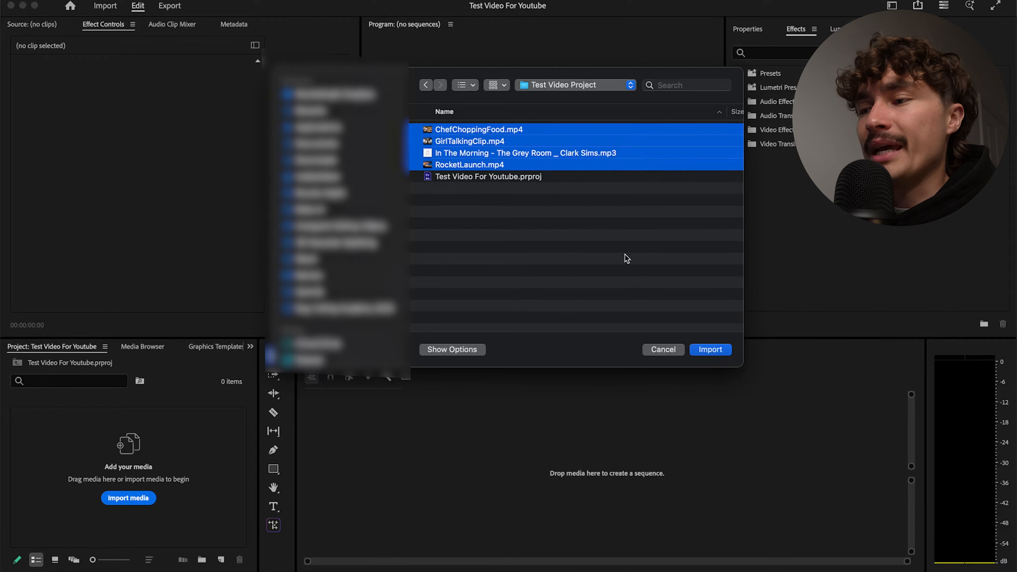
left_click(710, 350)
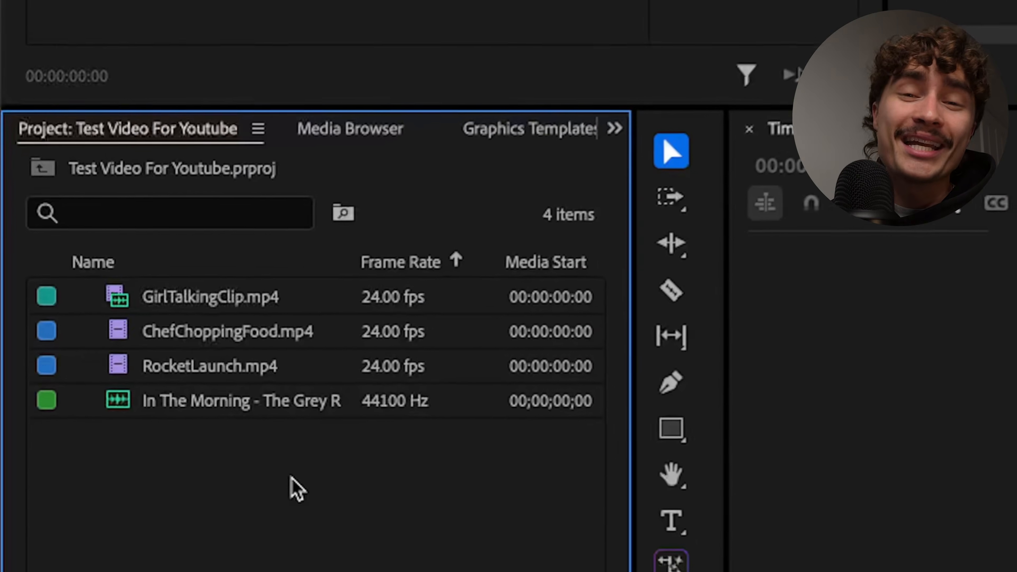
Create a sequence by placing RocketLaunch.mp4 on the empty timeline
left_click(247, 373)
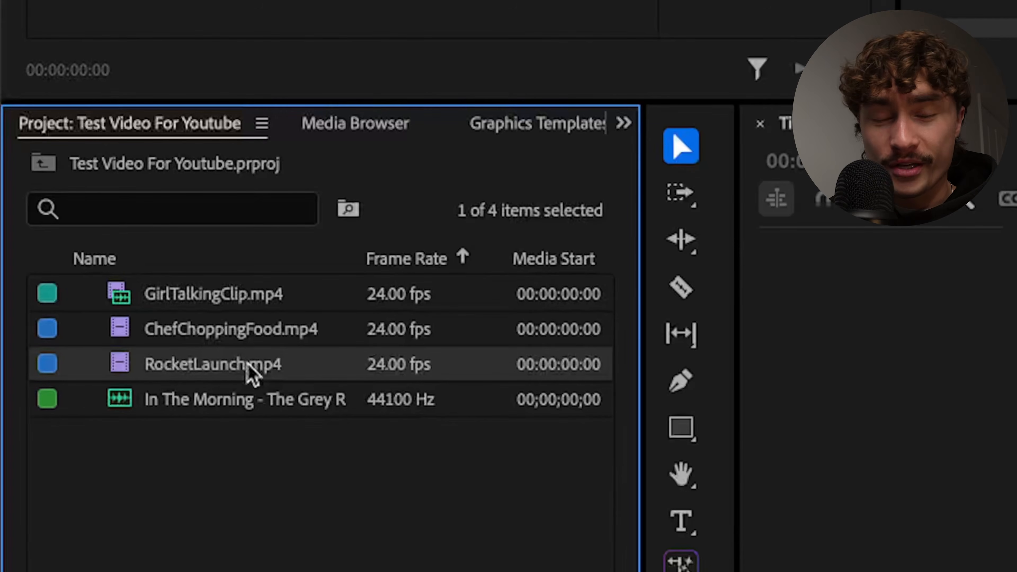
left_click_drag(216, 375, 495, 293)
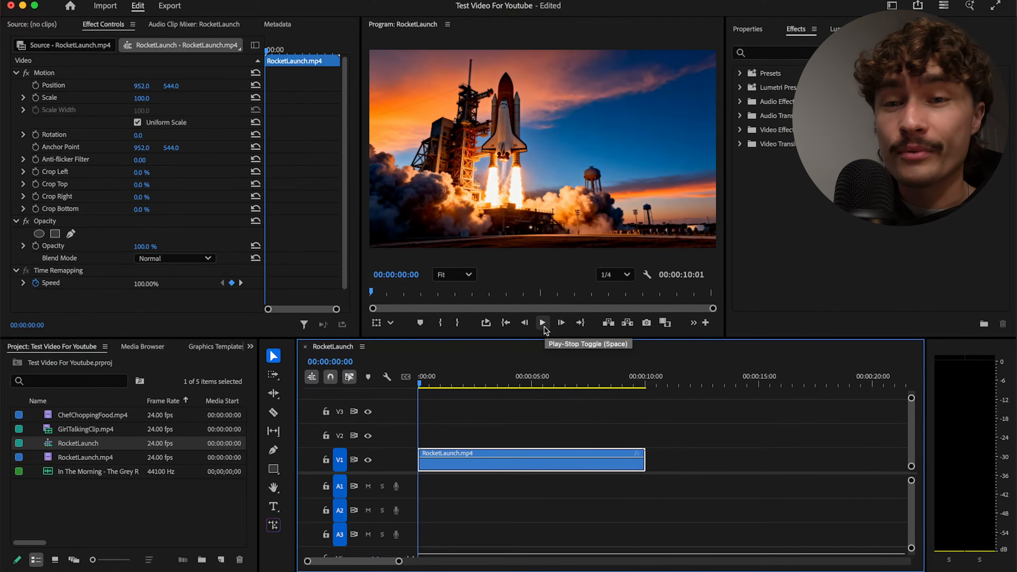
Play the RocketLaunch sequence, stop it partway, and move the playhead back through the clip
left_click(543, 325)
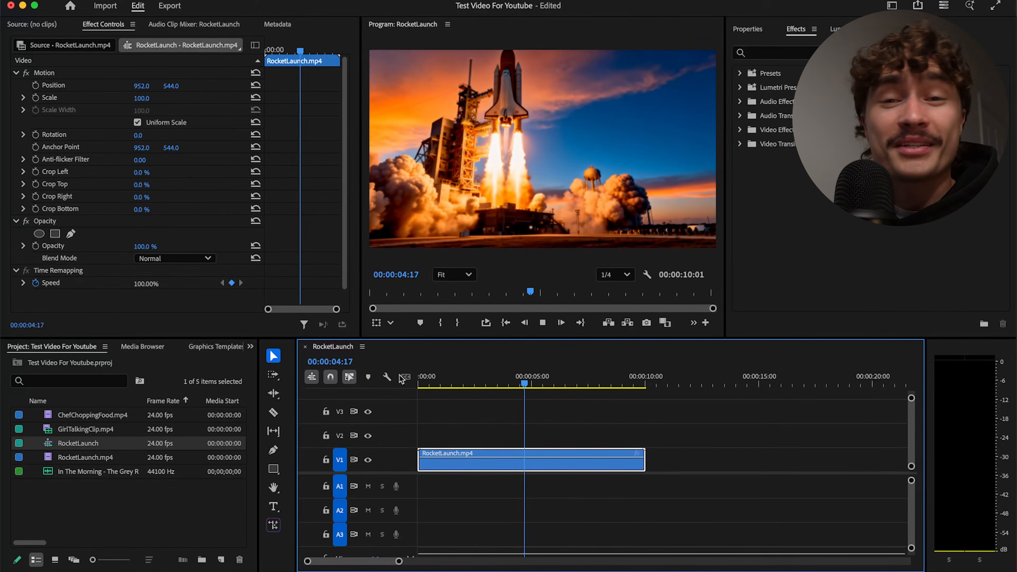
key("space")
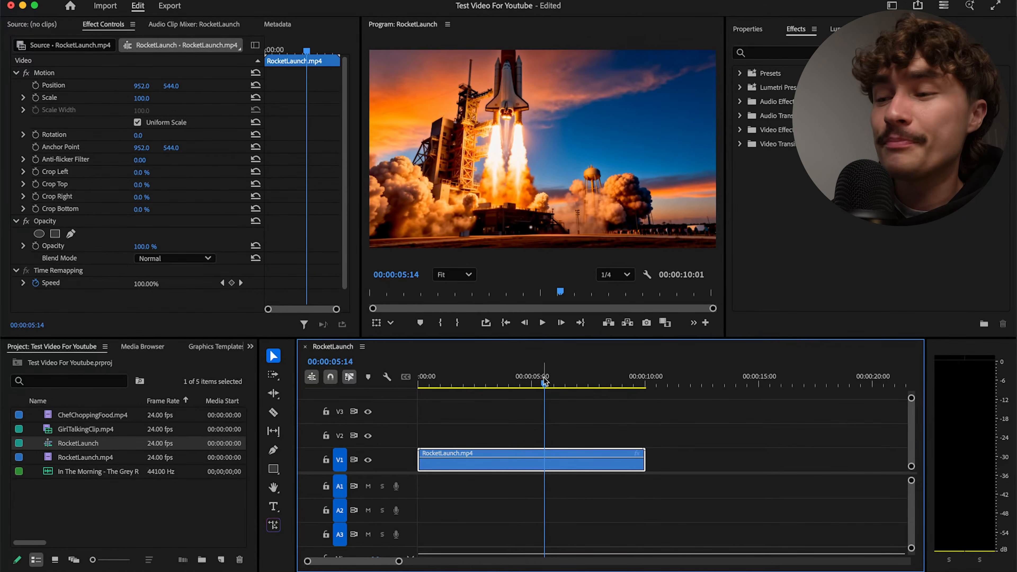
left_click_drag(546, 388, 515, 396)
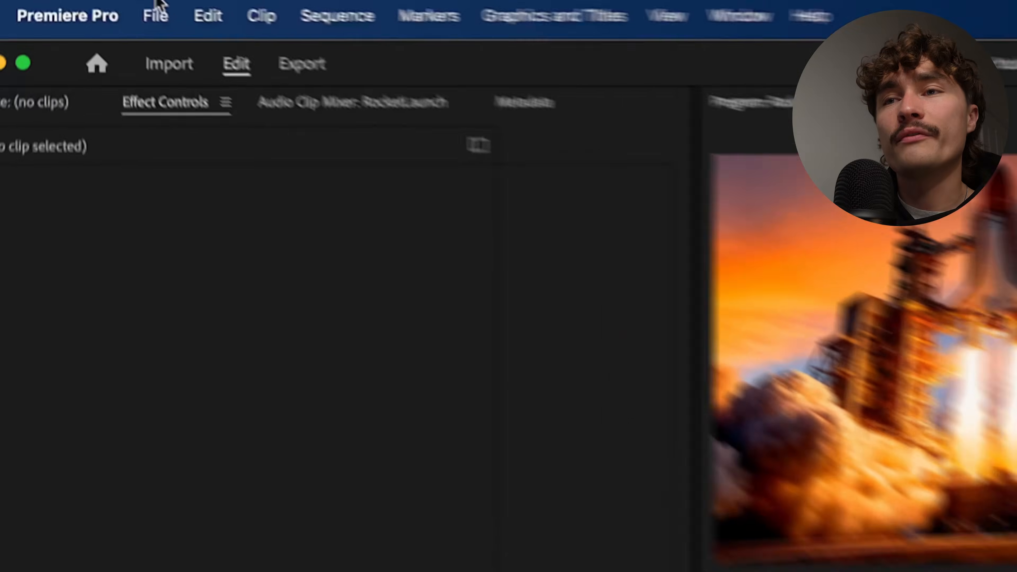
Open the settings for a new sequence to review the available options
left_click(157, 14)
mouse_move(182, 71)
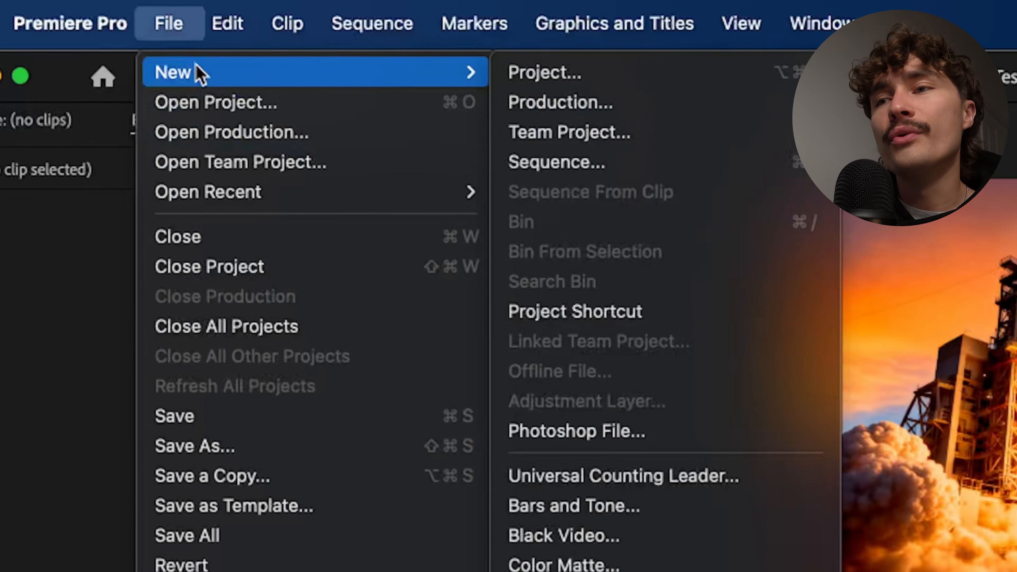
left_click(589, 165)
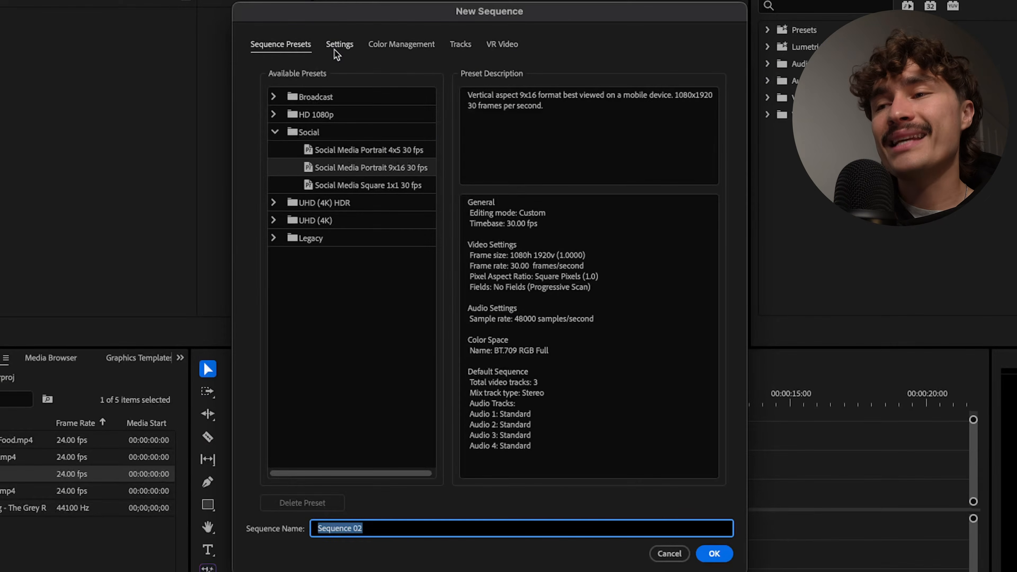
left_click(337, 50)
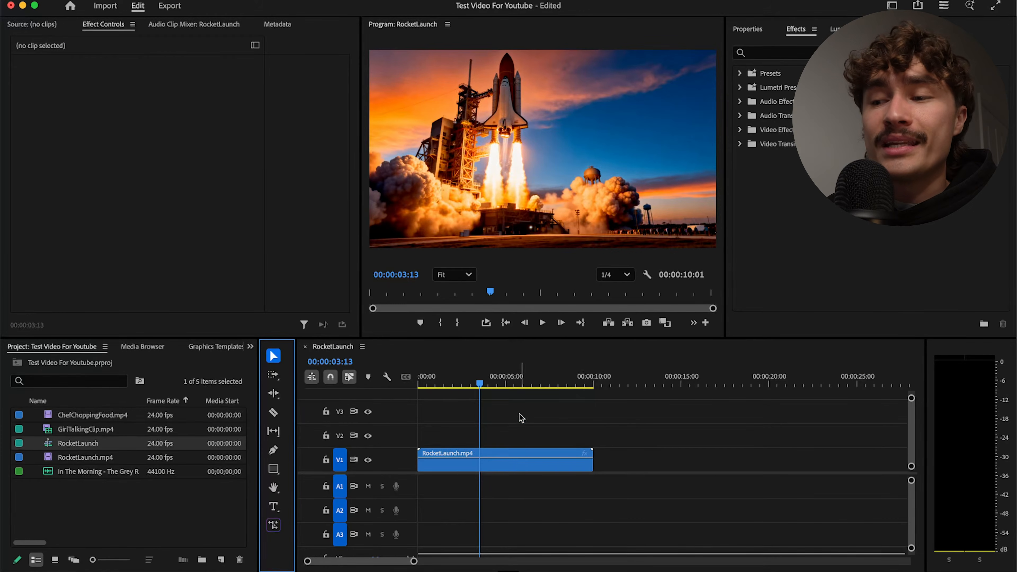
Try moving the RocketLaunch clip along the timeline and trimming its end and start
left_click(504, 464)
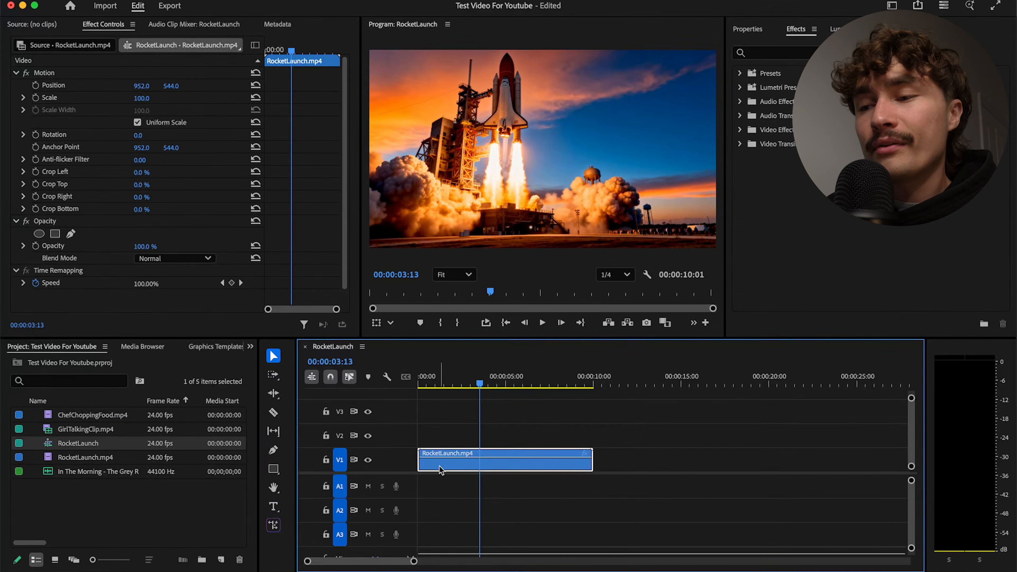
left_click_drag(439, 469, 520, 459)
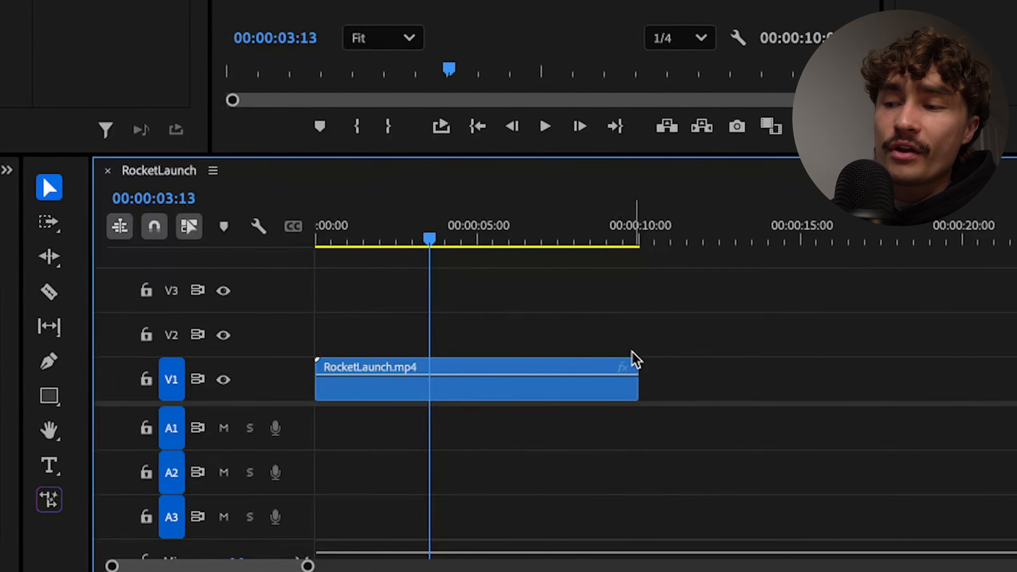
left_click_drag(634, 390, 624, 391)
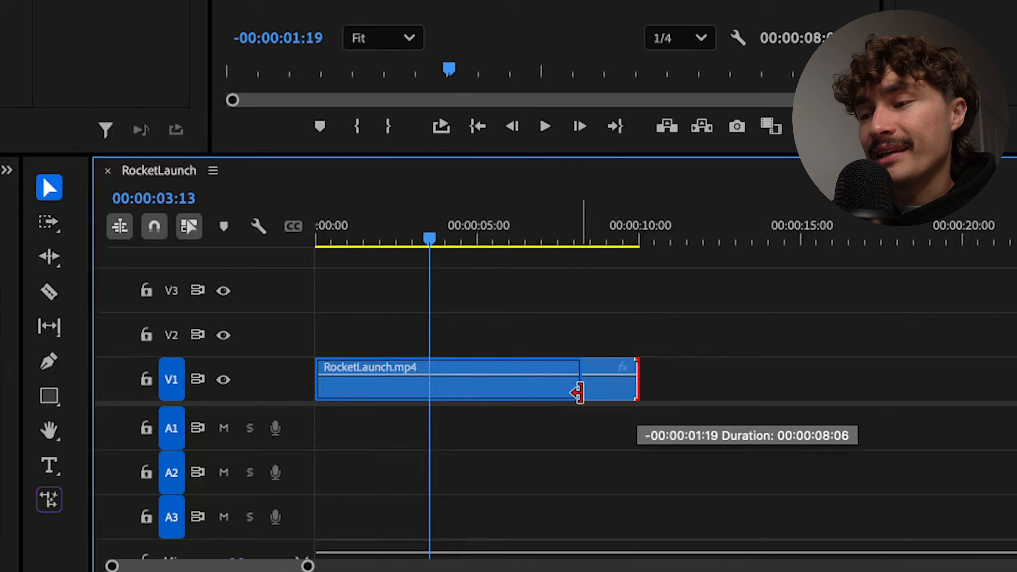
left_click_drag(633, 394, 637, 394)
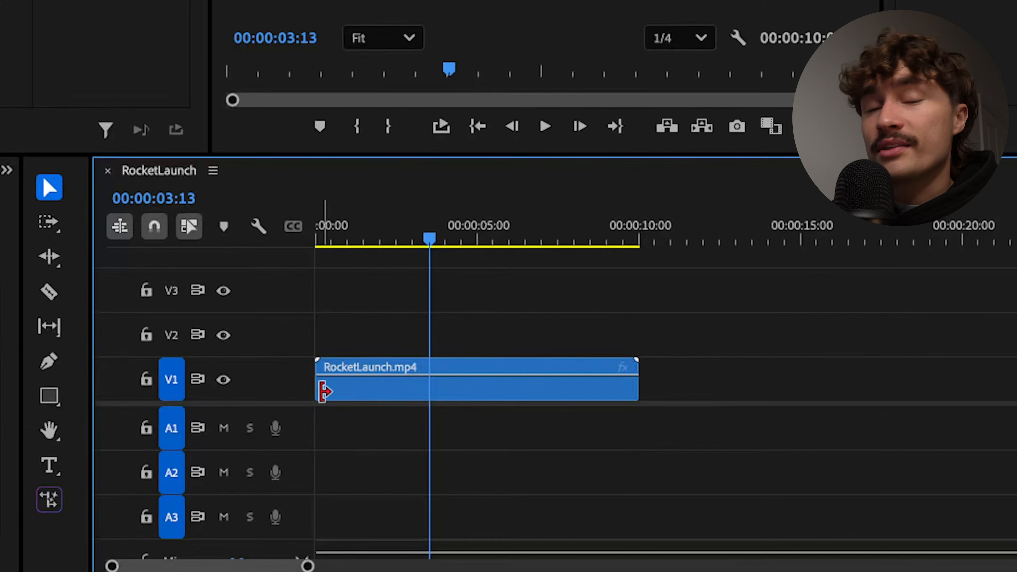
left_click_drag(326, 389, 402, 389)
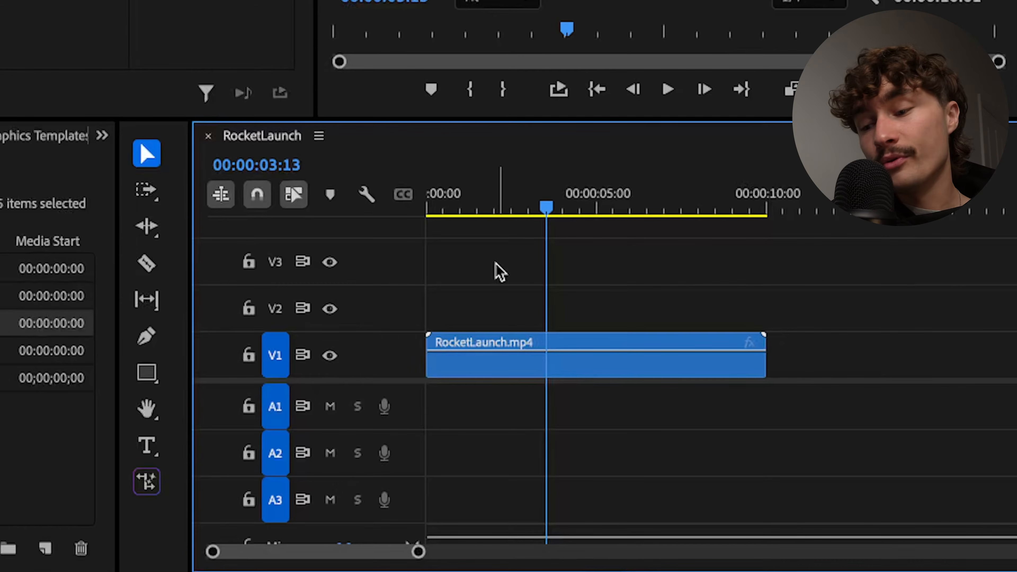
Place ChefChoppingFood.mp4 on track V2, starting where the RocketLaunch clip ends
key("t")
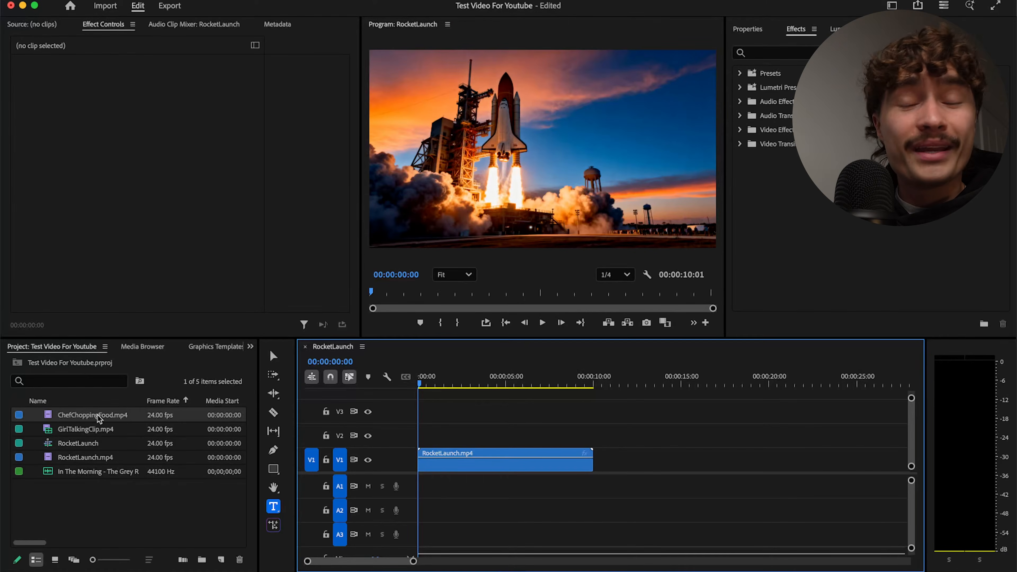
left_click_drag(100, 417, 608, 447)
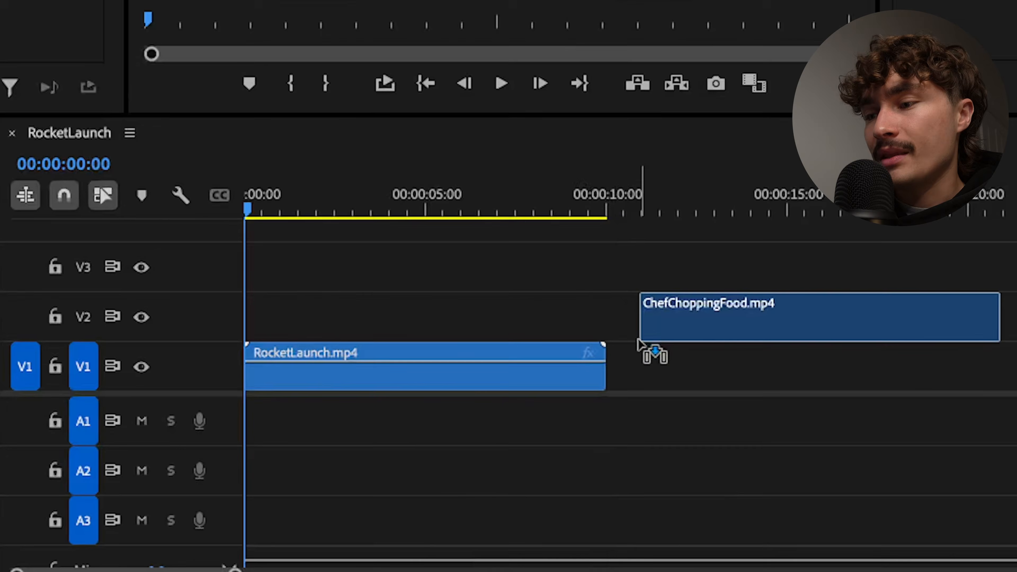
left_click_drag(639, 343, 620, 334)
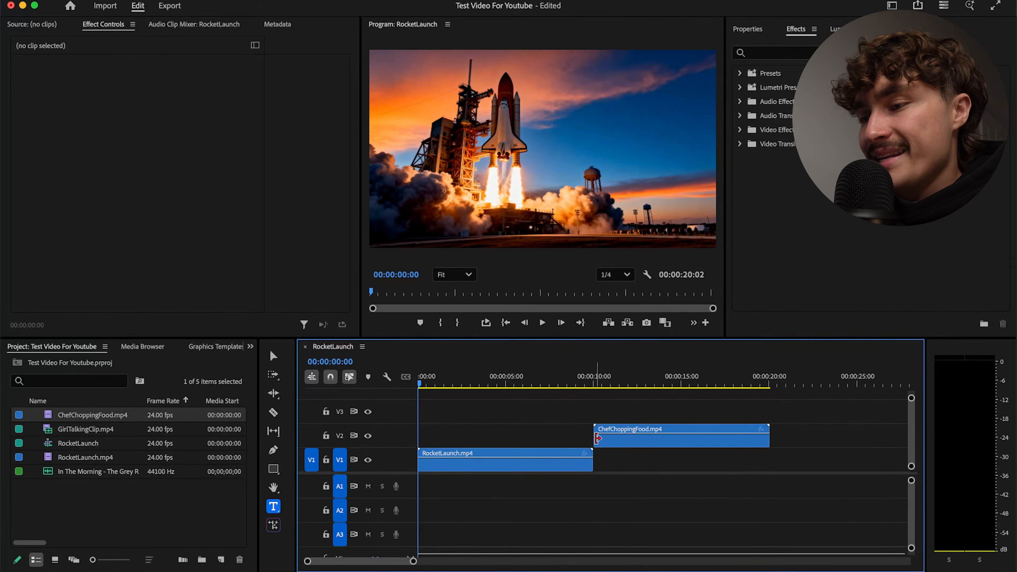
Trim both ends of ChefChoppingFood and the end of RocketLaunch, and place ChefChoppingFood directly after RocketLaunch on V1
left_click_drag(601, 438, 639, 438)
left_click_drag(773, 437, 725, 437)
left_click_drag(593, 461, 500, 468)
left_click_drag(677, 437, 543, 469)
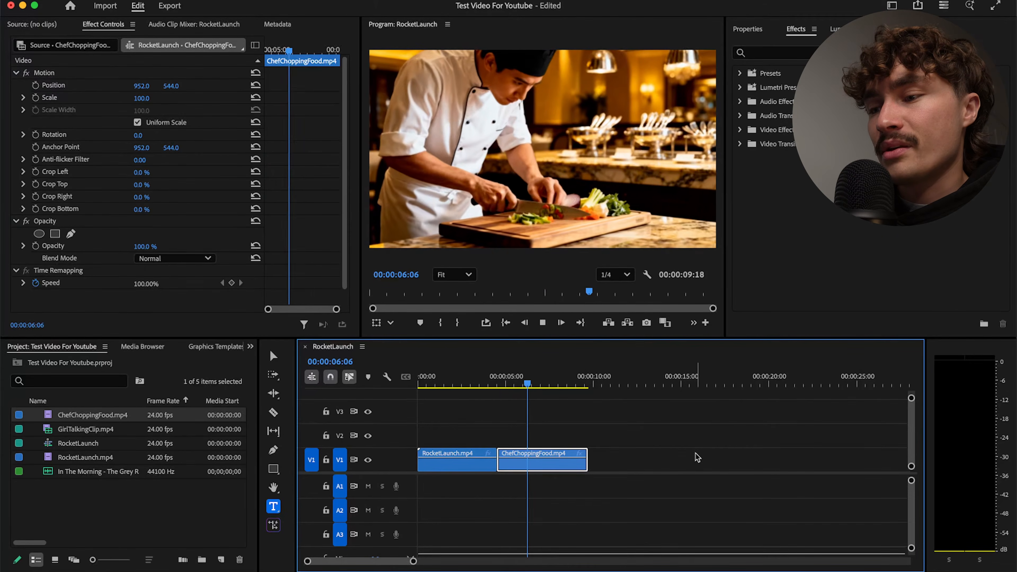
Move the RocketLaunch clip directly after ChefChoppingFood on V1 and play the new clip order
key("space")
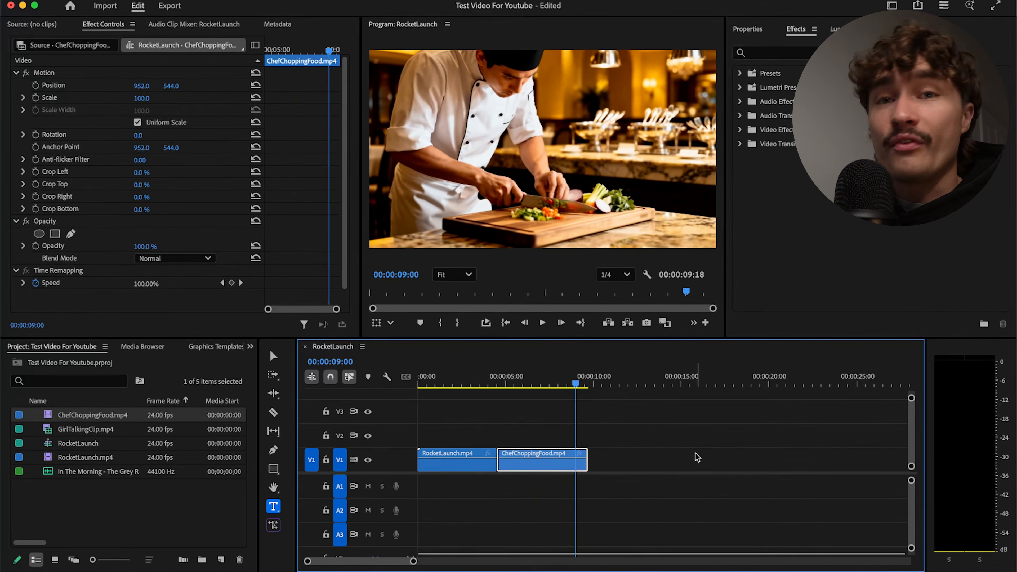
left_click_drag(468, 469, 640, 467)
key("space")
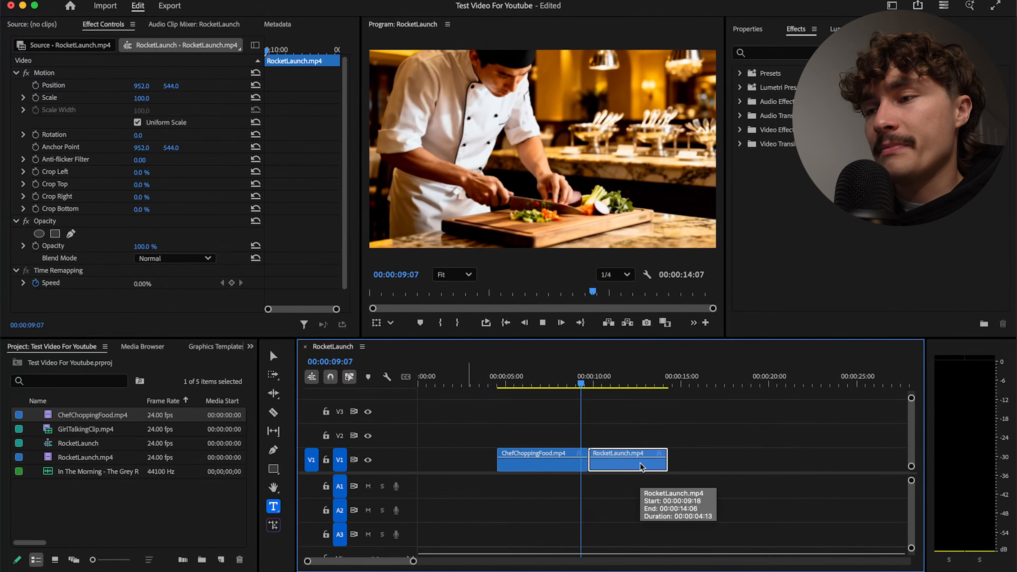
key("space")
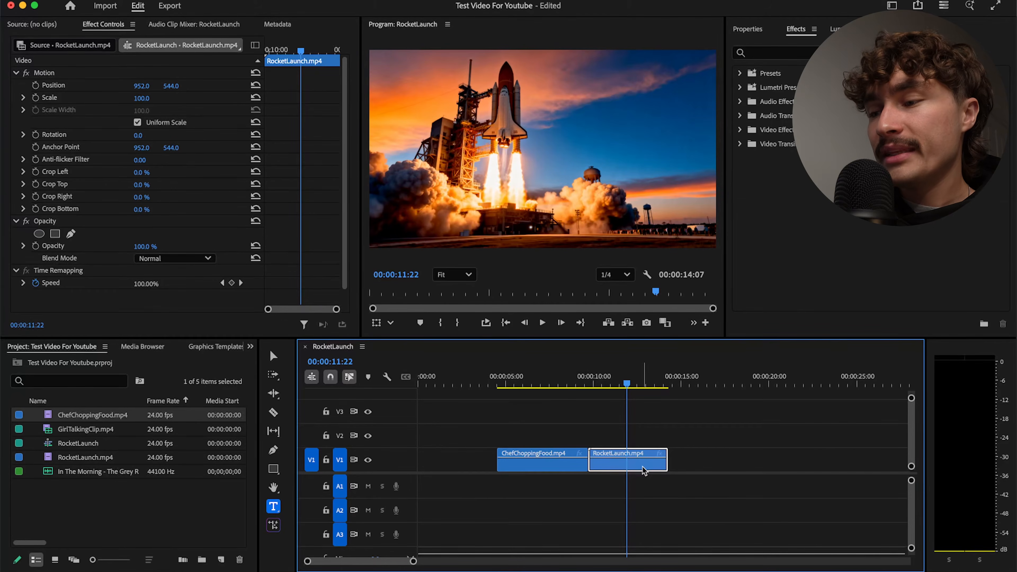
Stack the RocketLaunch clip on V2 above ChefChoppingFood, preview the overlap, and delete the RocketLaunch clip
left_click_drag(641, 456, 580, 439)
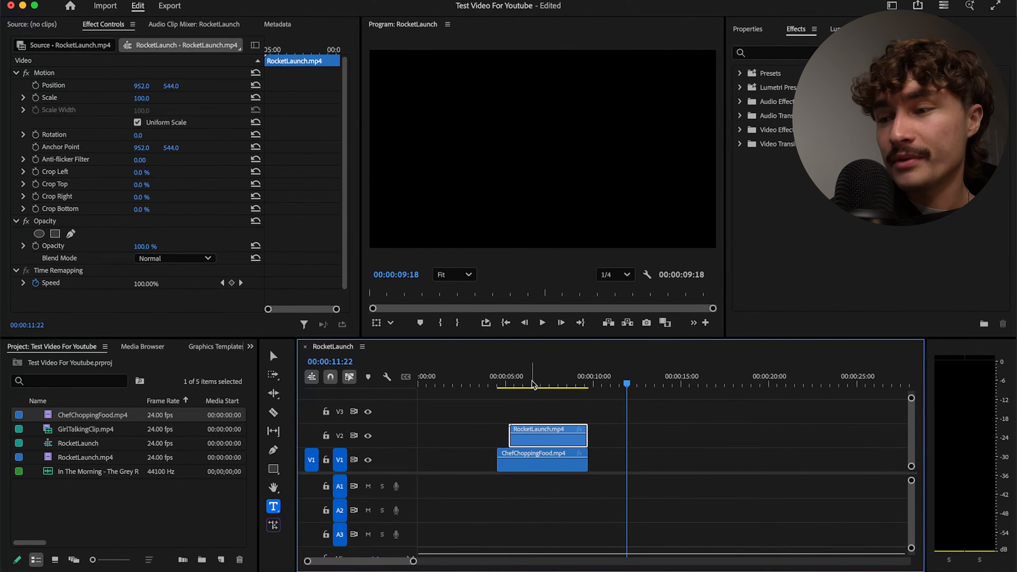
left_click(547, 383)
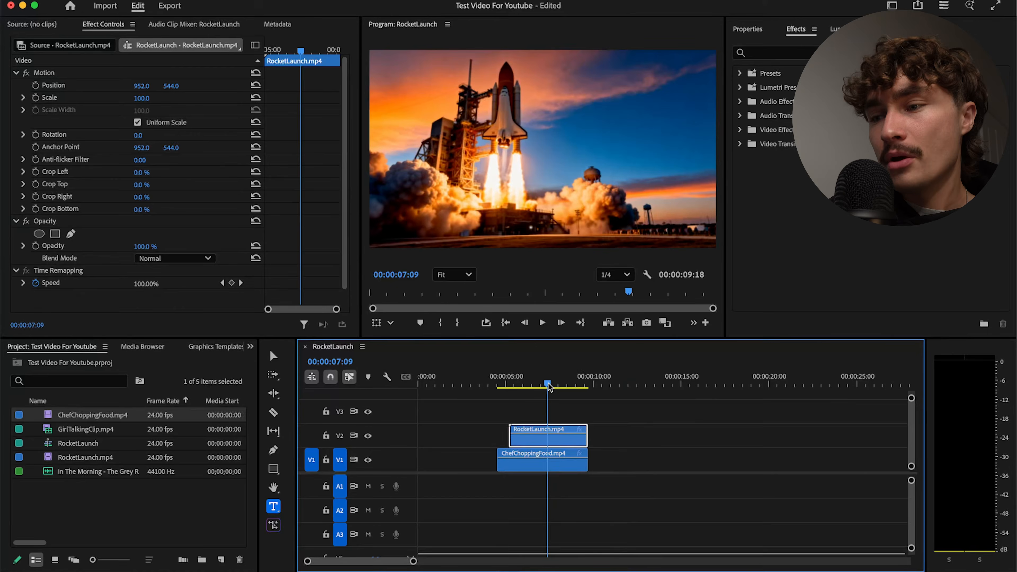
left_click_drag(549, 384, 547, 387)
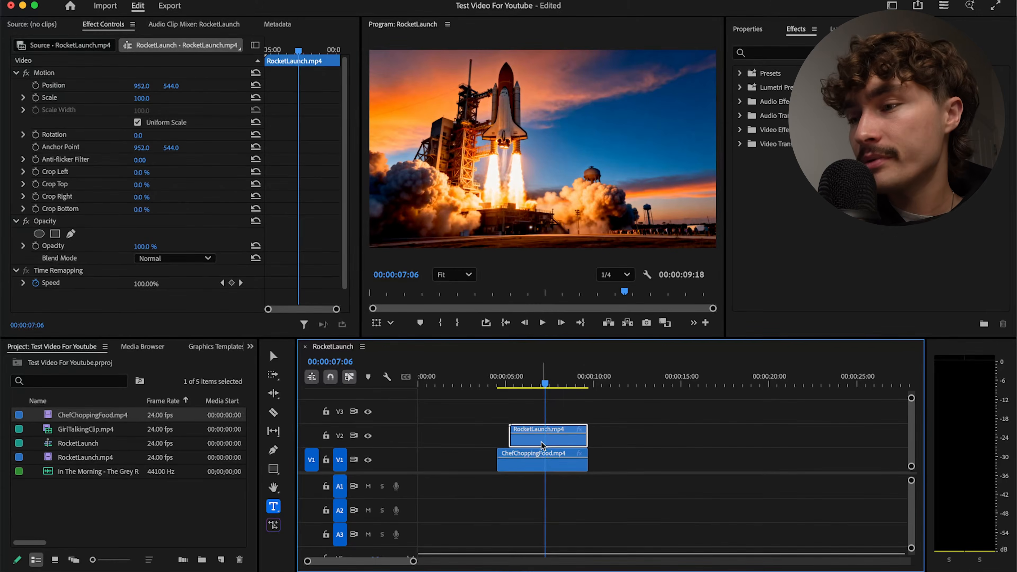
key("Delete")
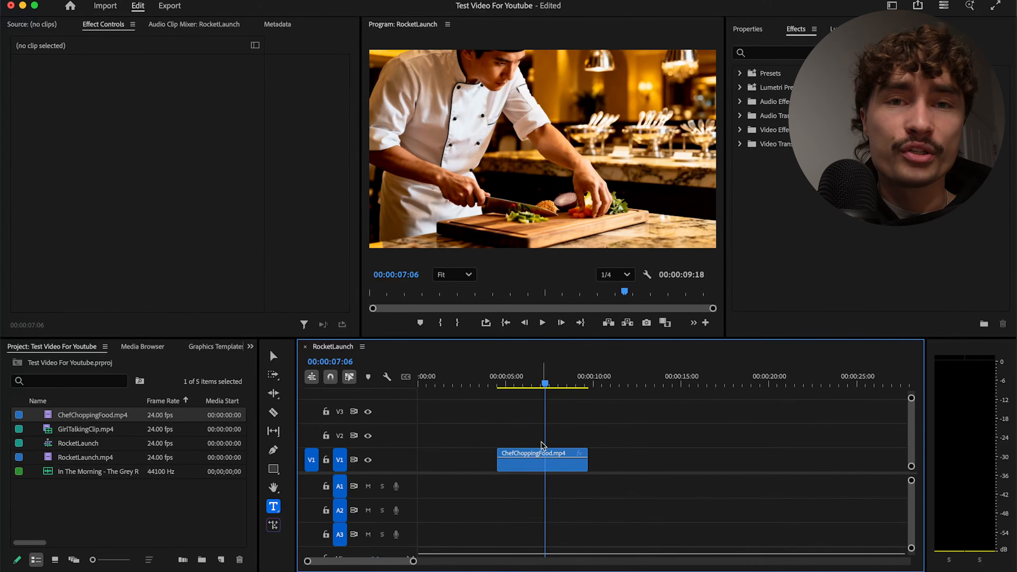
Restore the deleted RocketLaunch clip on V2 above ChefChoppingFood and set its scale to 150
key("super+z")
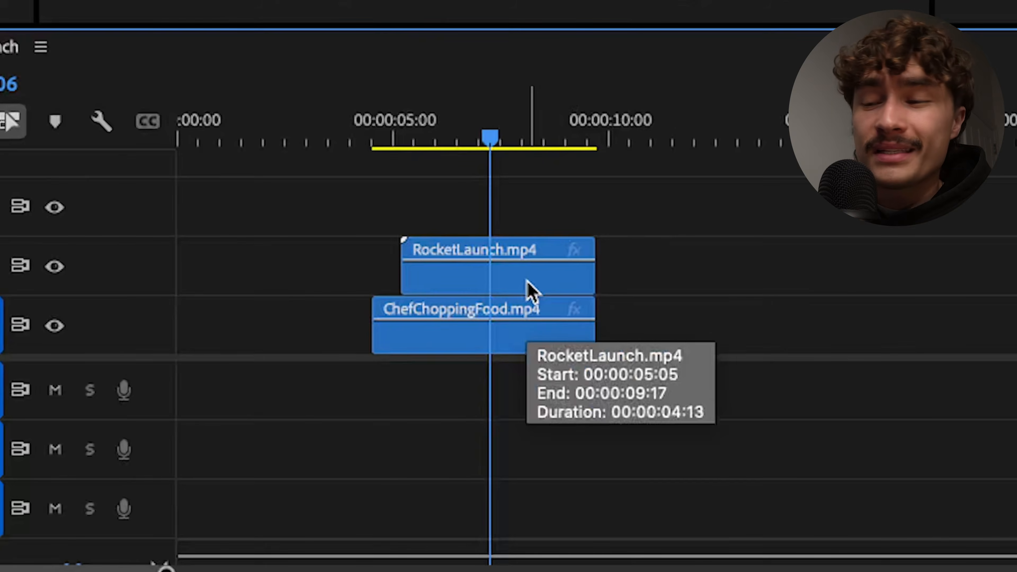
left_click(530, 289)
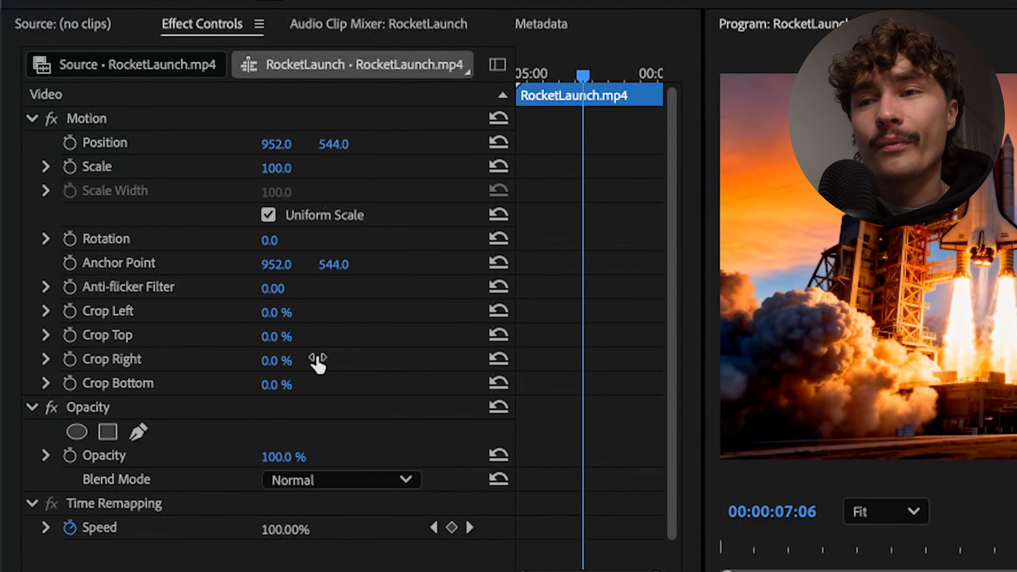
left_click(272, 172)
type("1")
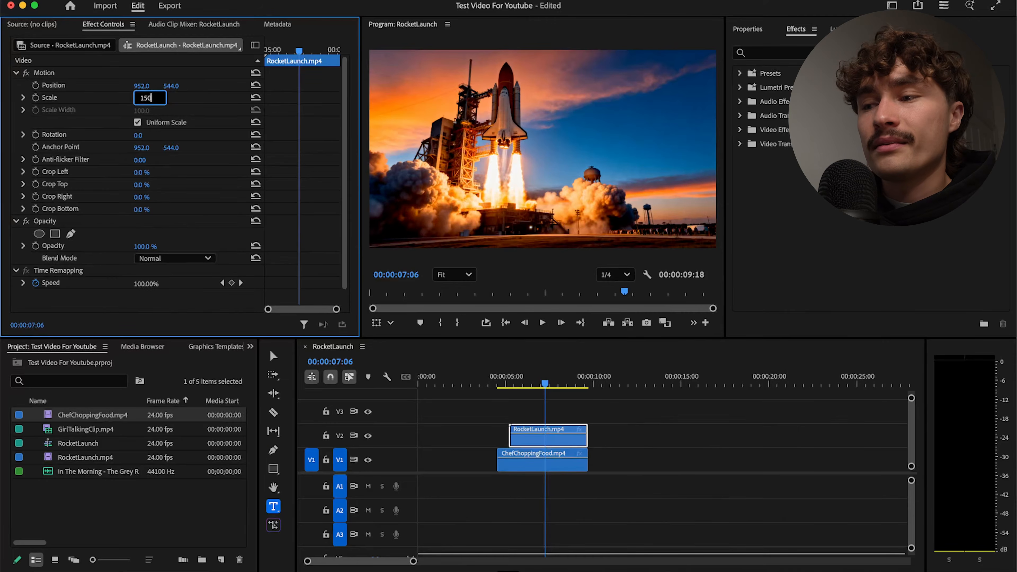
key("Return")
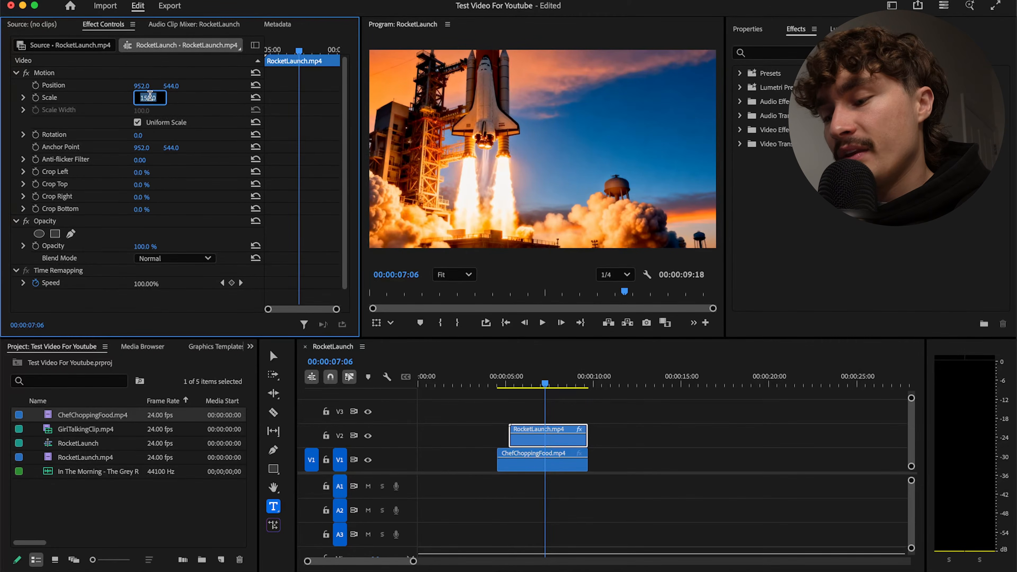
Reduce the RocketLaunch clip's scale to 50, then enlarge it gradually to 83
type("50")
key("Return")
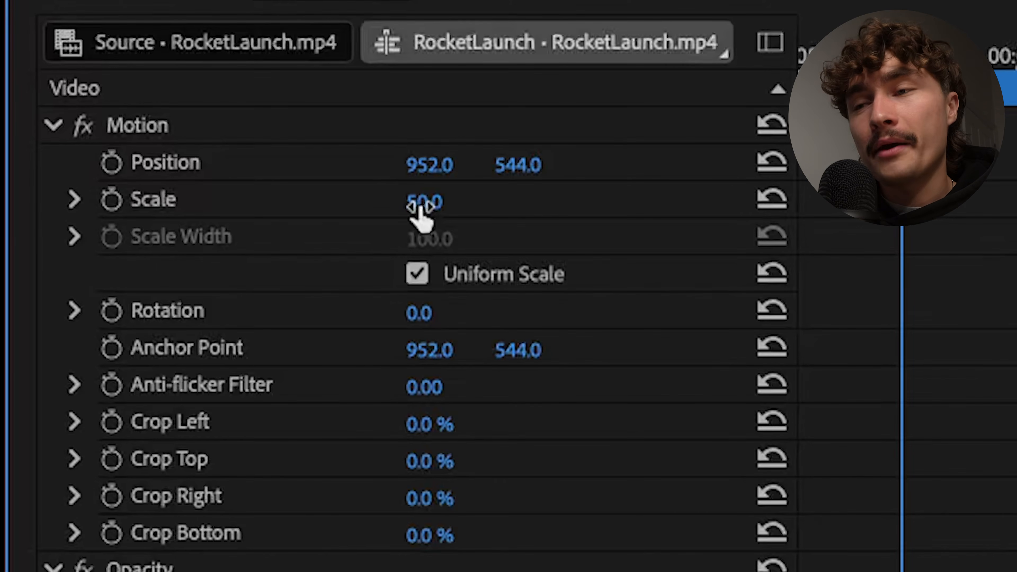
left_click_drag(393, 202, 438, 201)
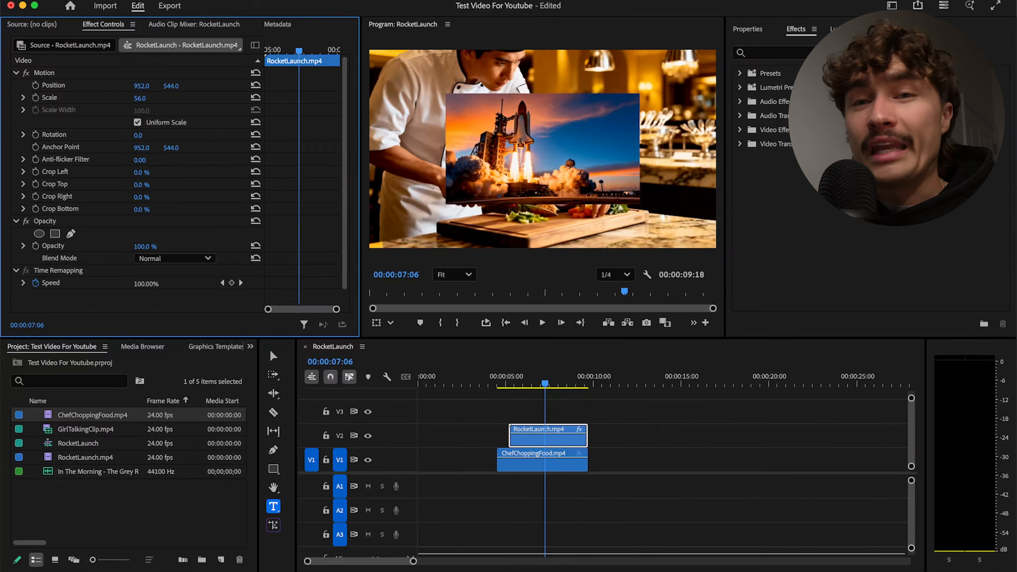
mouse_move(142, 98)
left_mouse_down()
mouse_move(130, 98)
mouse_move(154, 98)
left_mouse_up()
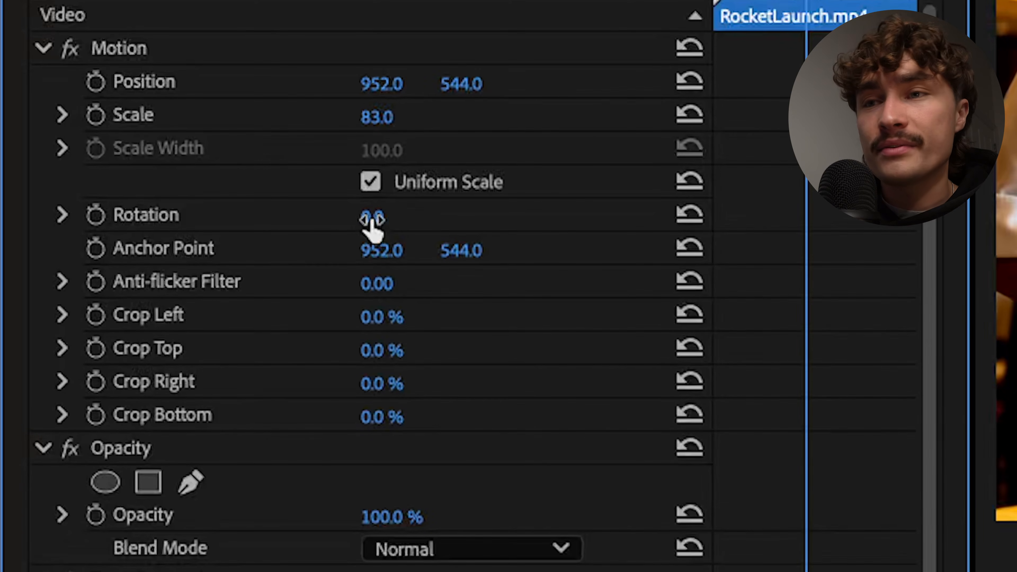
Try rotating the RocketLaunch clip about 12°, undo the rotation, and set the clip's opacity to 0%
mouse_move(397, 217)
left_mouse_down()
mouse_move(387, 218)
mouse_move(412, 218)
left_mouse_up()
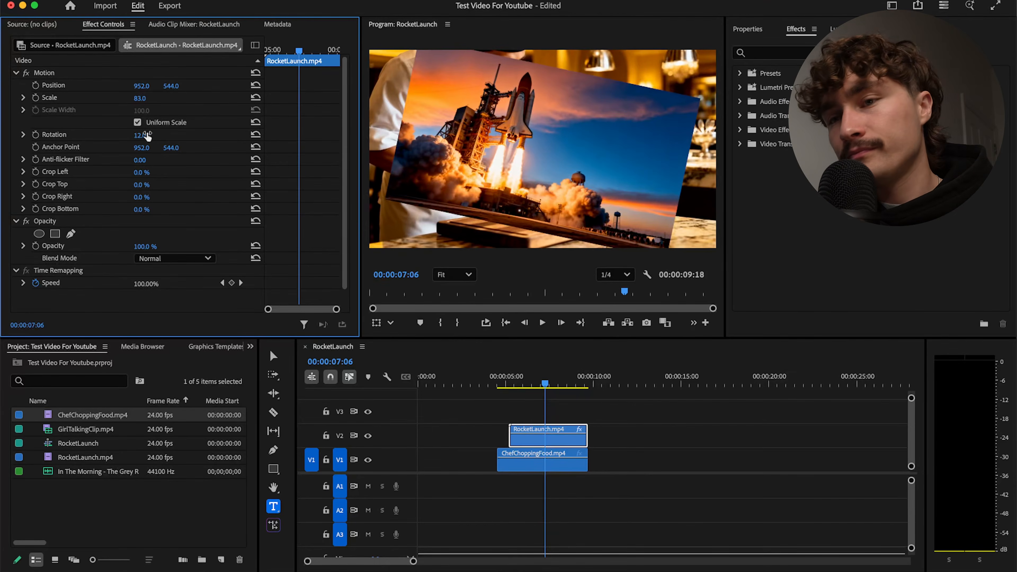
key("super+z")
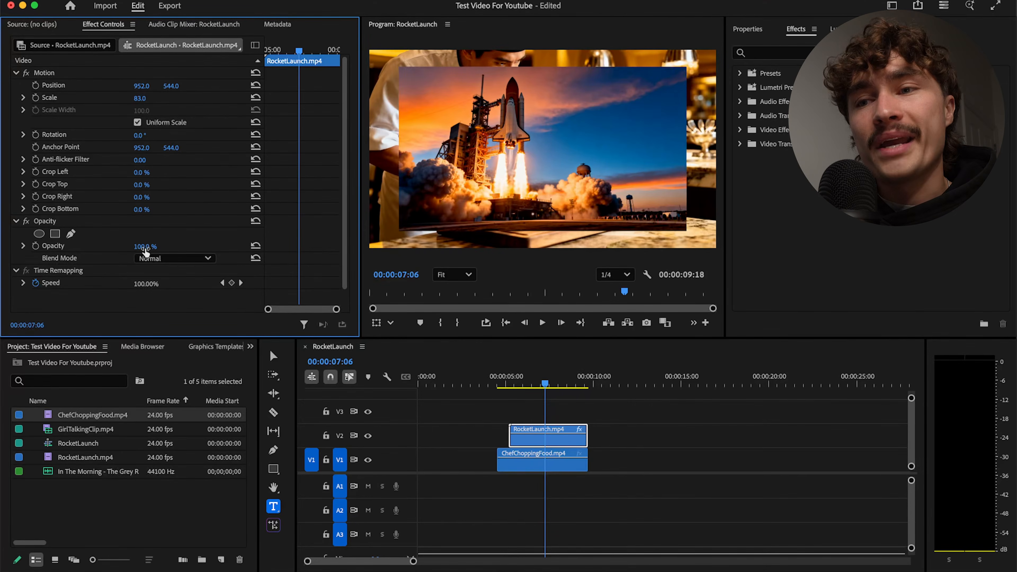
left_click(145, 246)
type("0")
key("Return")
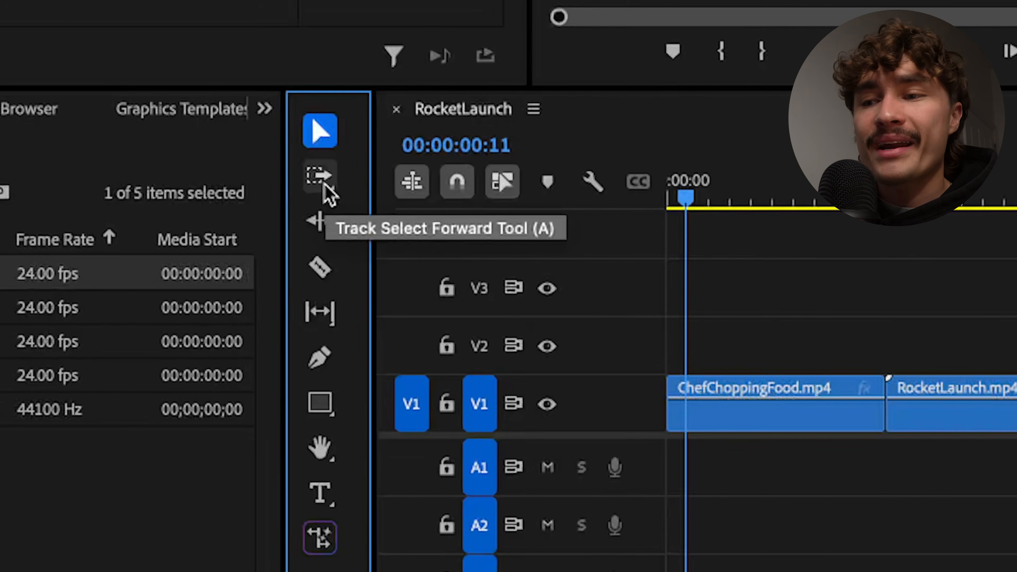
Select every clip from ChefChoppingFood onward with the Track Select Forward Tool and shift them later in the sequence
left_click(325, 184)
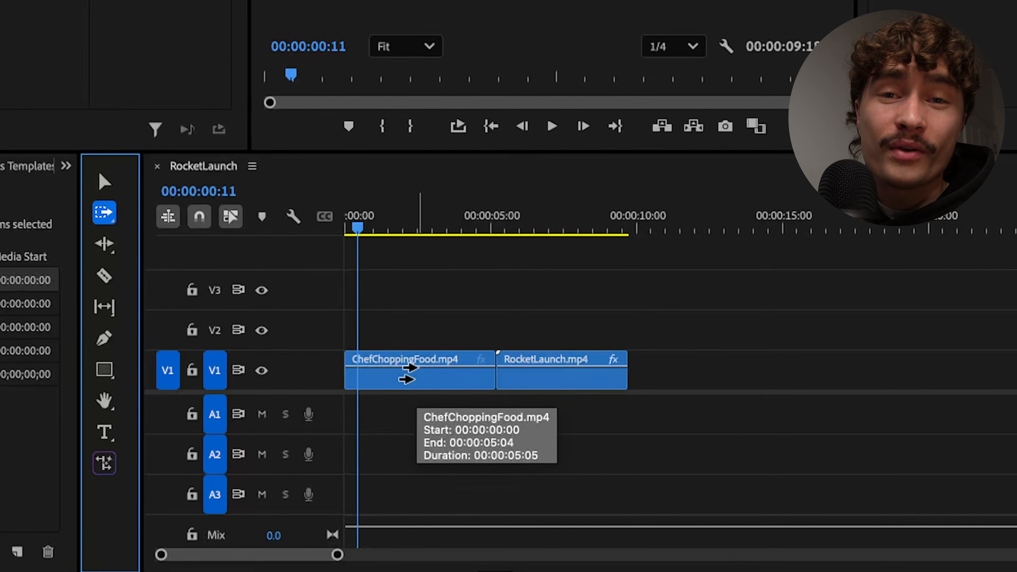
left_click(408, 373)
left_click_drag(408, 373, 503, 366)
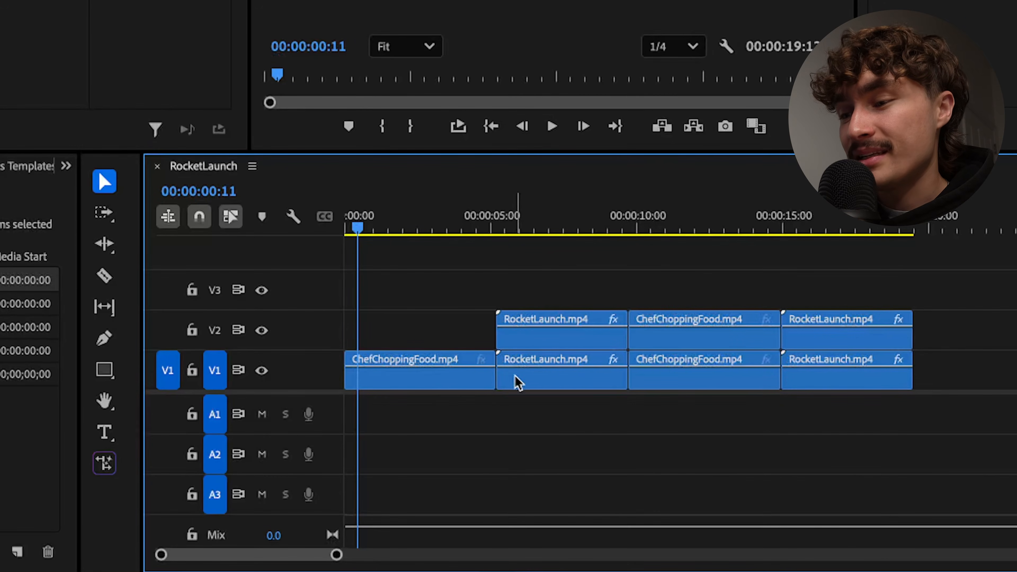
Shift all clips after the first one on V1 and V2, then try moving the four middle clips past the sequence end and undo it
left_click_drag(541, 349, 601, 377)
left_click(707, 377)
left_click_drag(697, 336, 693, 352)
left_click(103, 215)
left_click(517, 369)
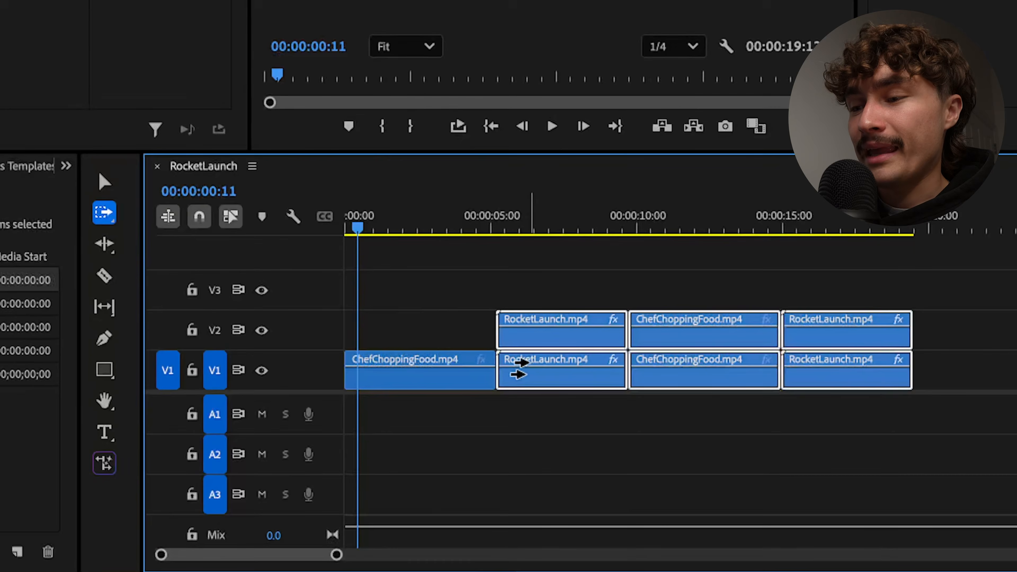
left_click_drag(532, 368, 675, 371)
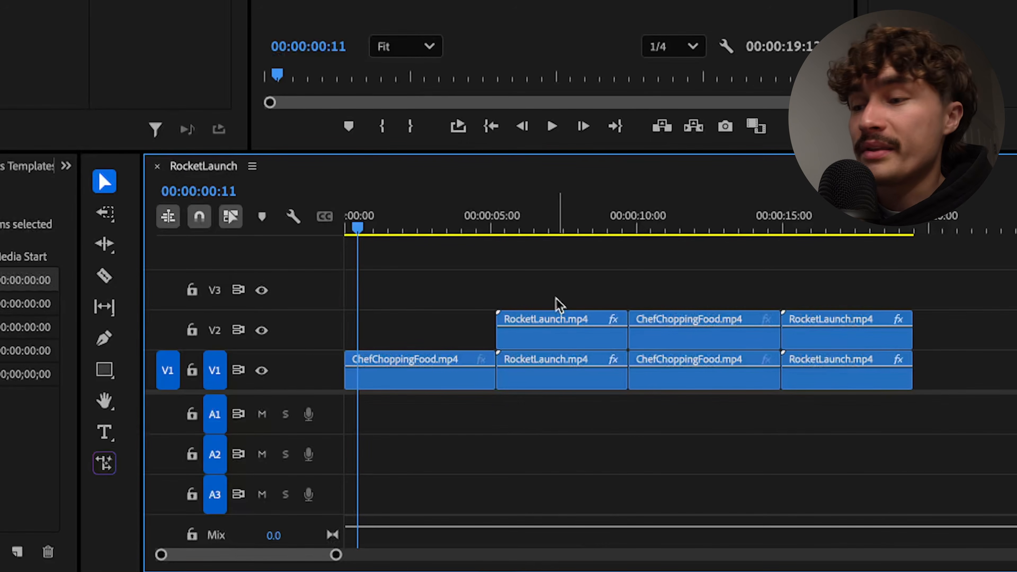
left_click_drag(979, 272, 1003, 342)
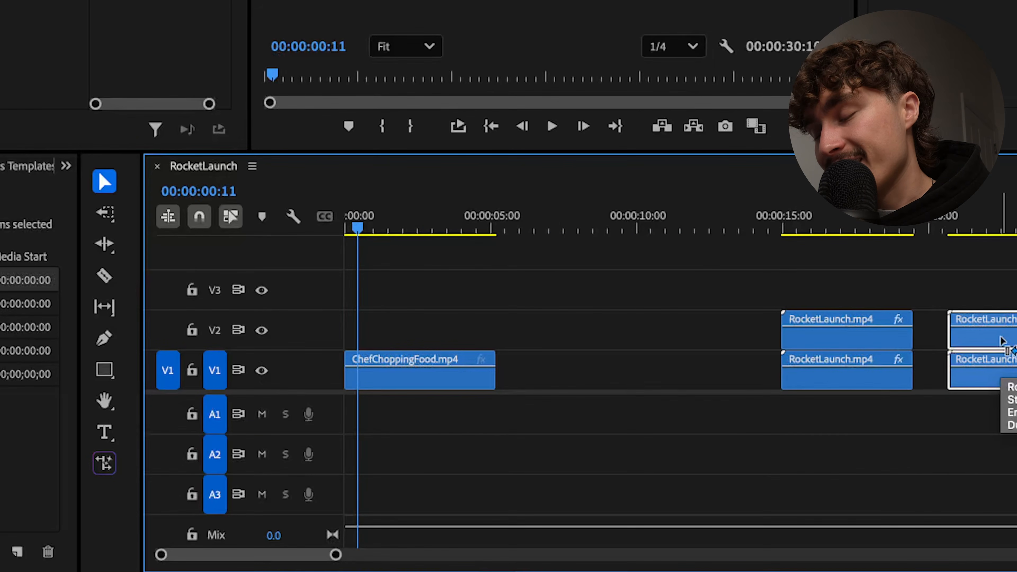
key("ctrl+z")
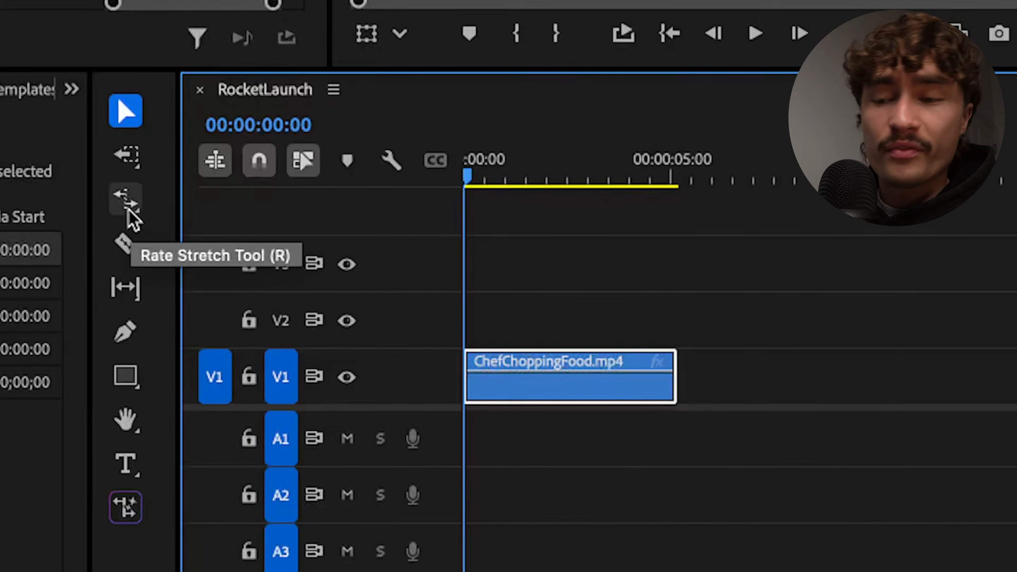
Rate-stretch ChefChoppingFood on V1 to 52.74% speed, then compress it to a duration of 00:00:01:06 and play it
left_click(130, 216)
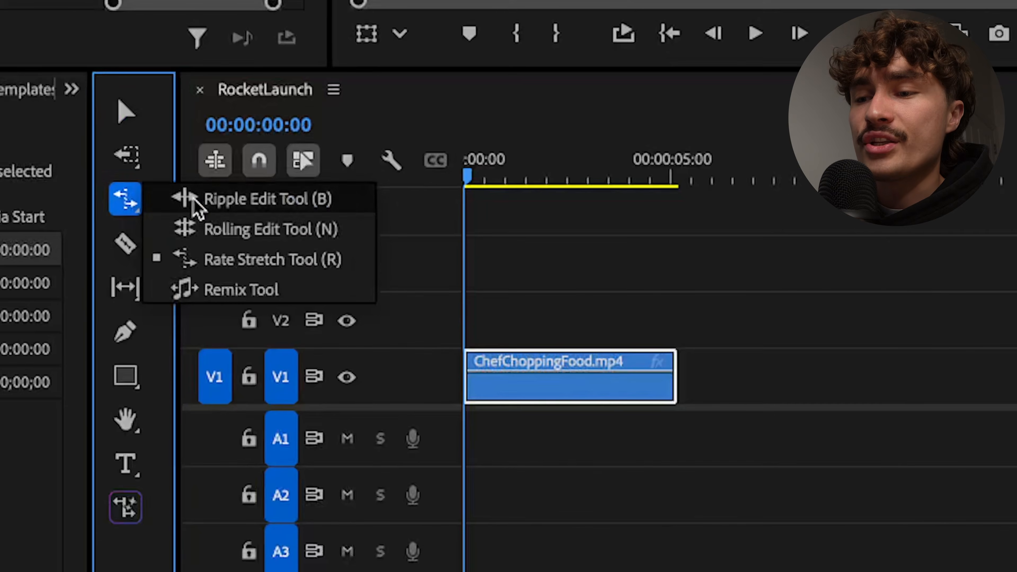
left_click(327, 260)
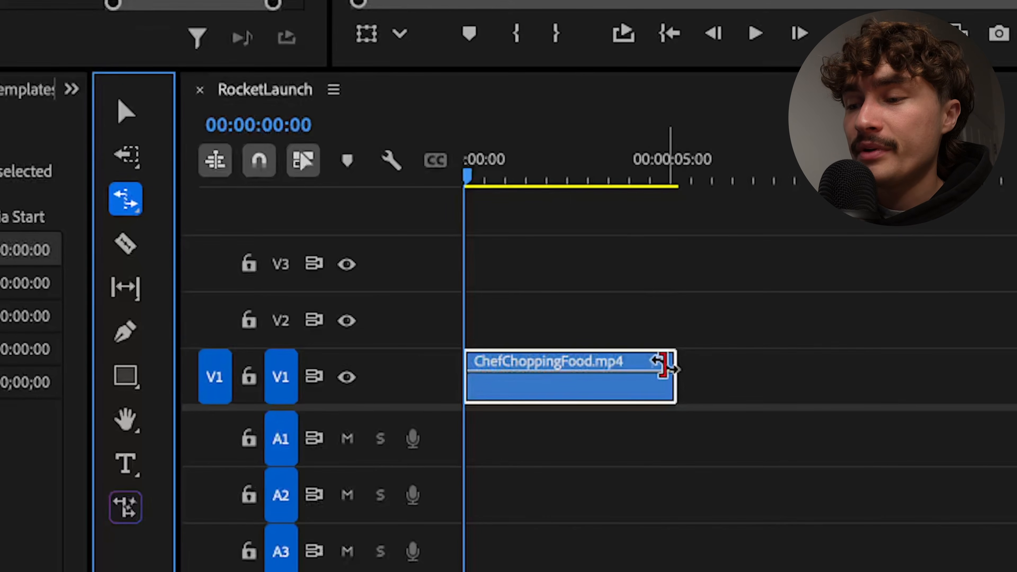
left_click_drag(662, 365, 960, 369)
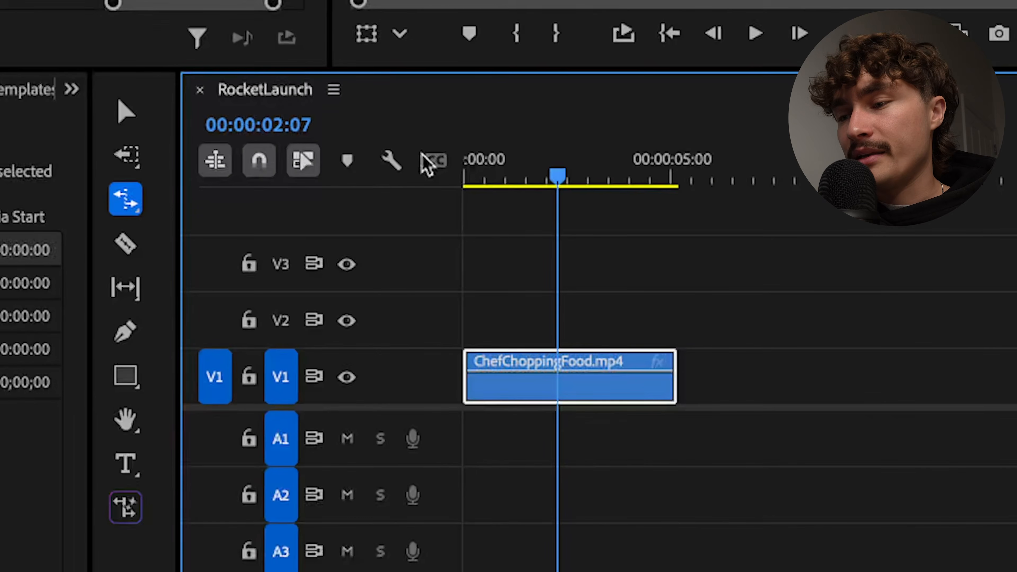
left_click_drag(674, 386, 868, 397)
left_click_drag(541, 160, 413, 188)
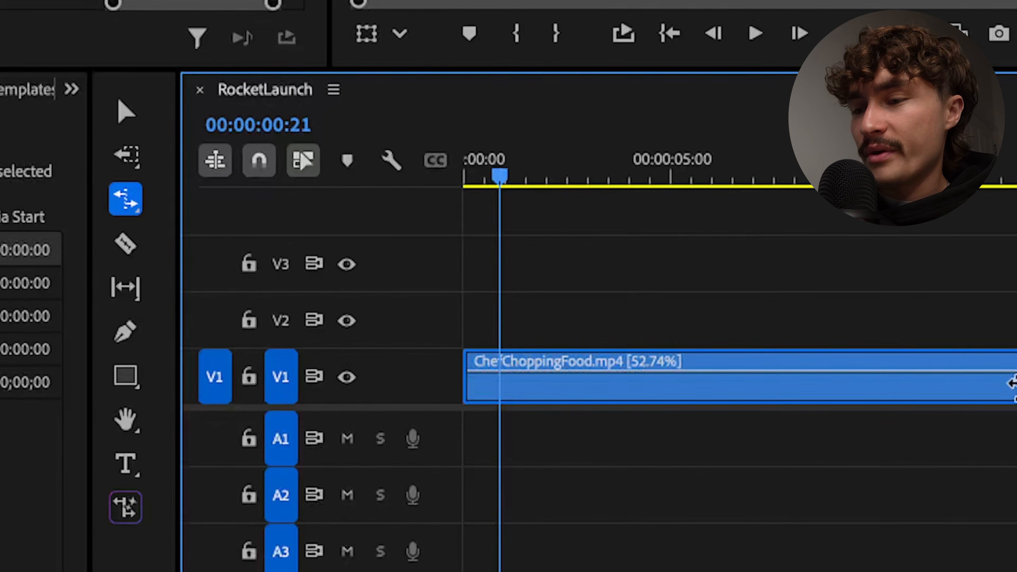
left_click_drag(1012, 383, 504, 375)
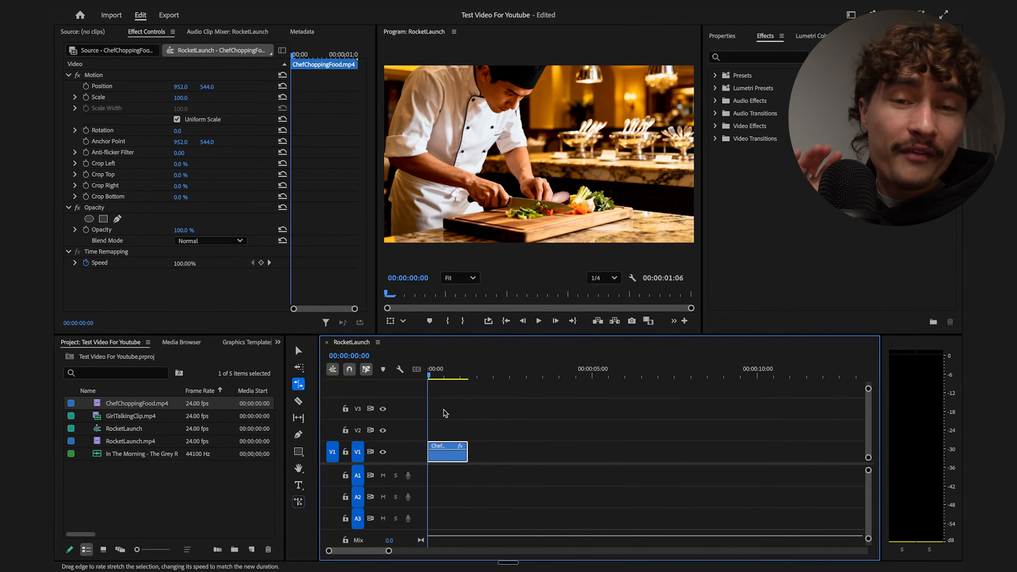
key("space")
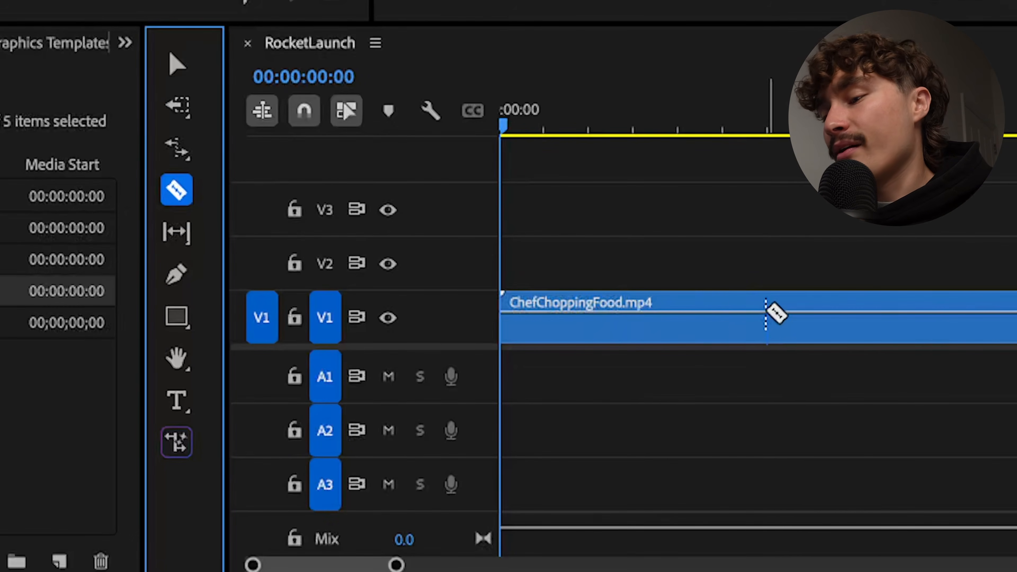
Split ChefChoppingFood on V1 about 2.5 seconds in with the Razor Tool and delete the piece after the cut
left_click(725, 317)
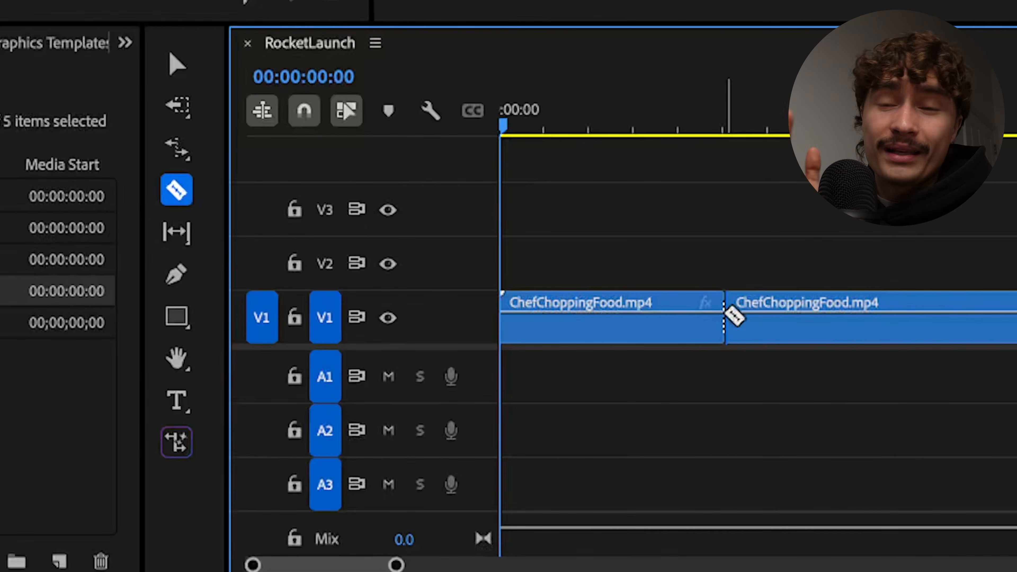
key("v")
left_click_drag(593, 119, 798, 183)
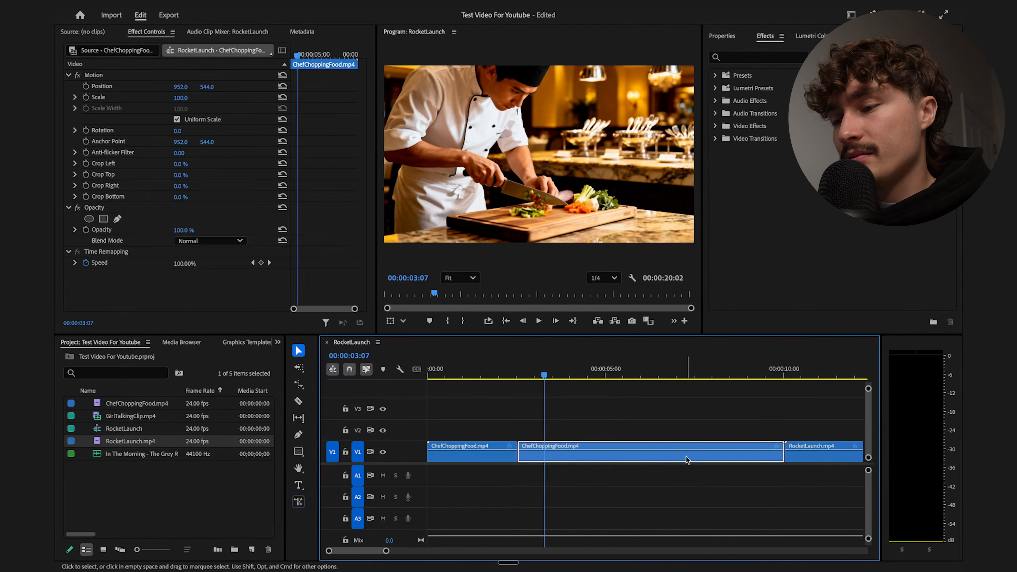
key("Delete")
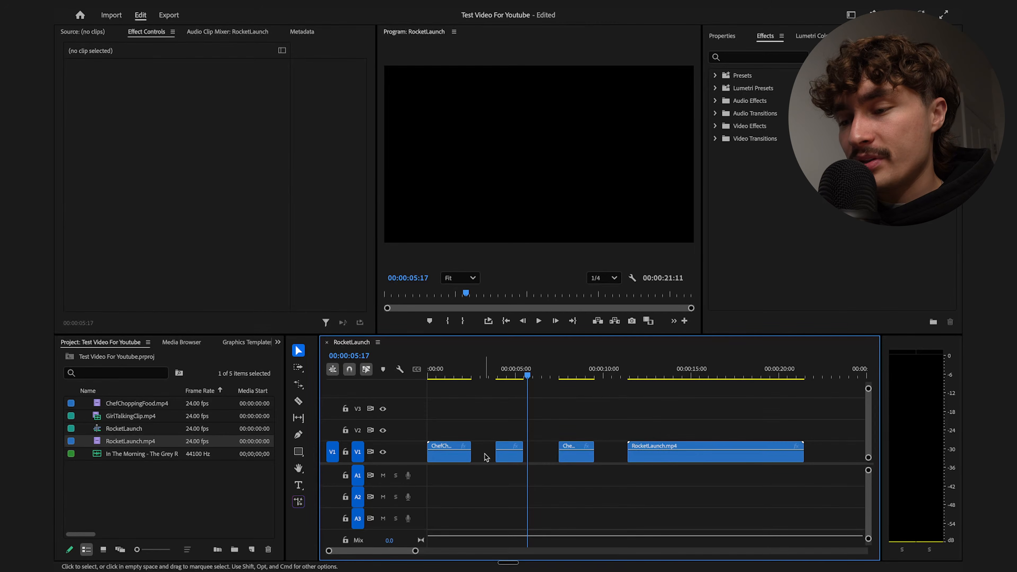
Close the gaps between the ChefChoppingFood pieces on V1 with Ripple Delete
key("Delete")
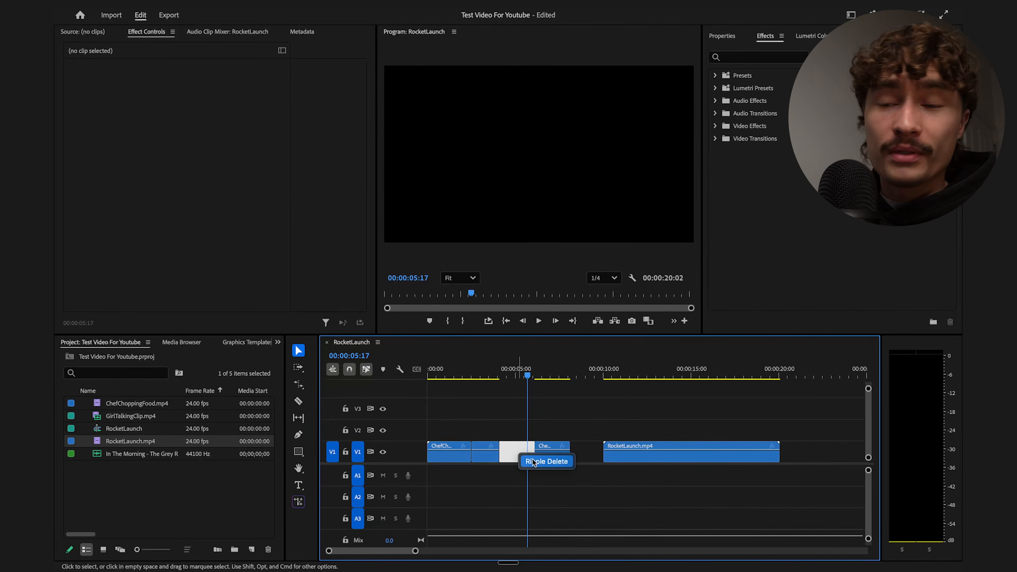
left_click(546, 462)
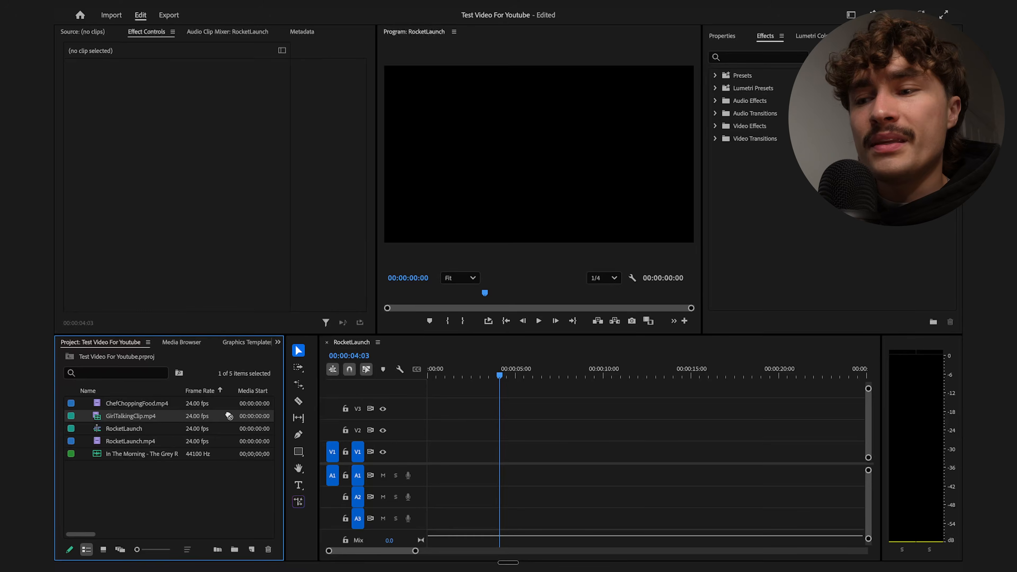
Place GirlTalkingClip.mp4 at the start of V1 and A1 and increase the height of track A1
left_click_drag(386, 426, 428, 446)
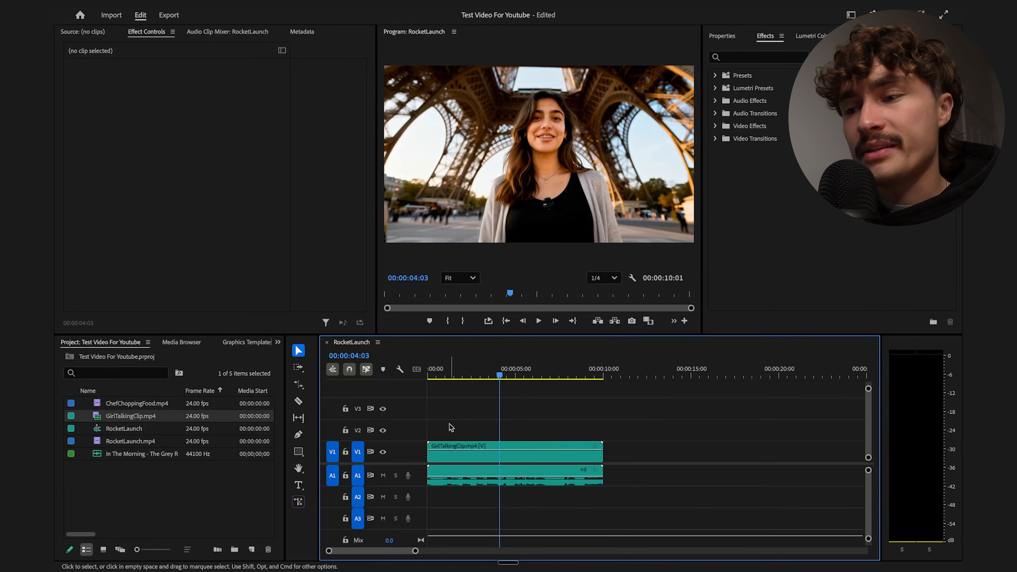
left_click(464, 455)
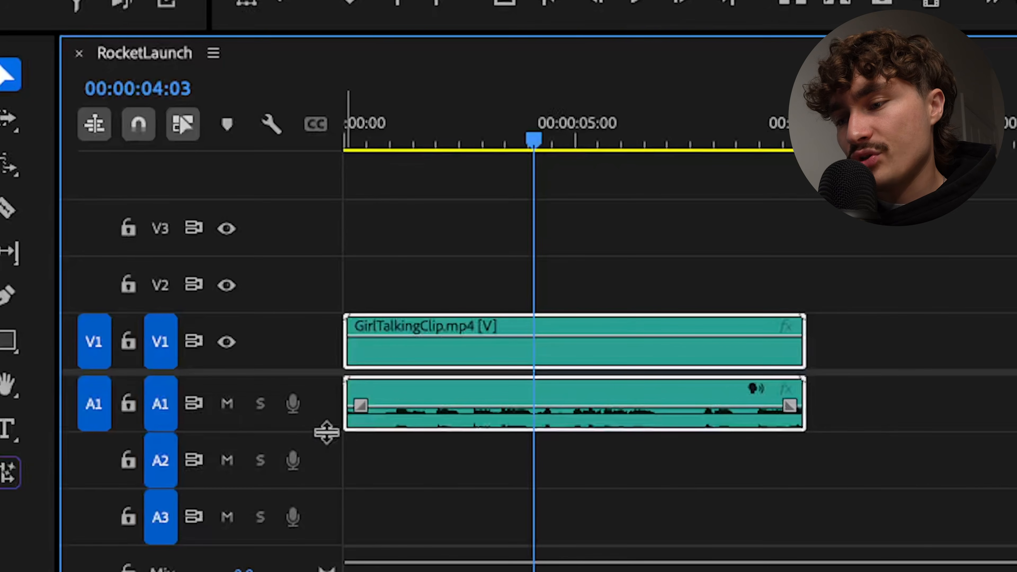
left_click_drag(322, 430, 326, 501)
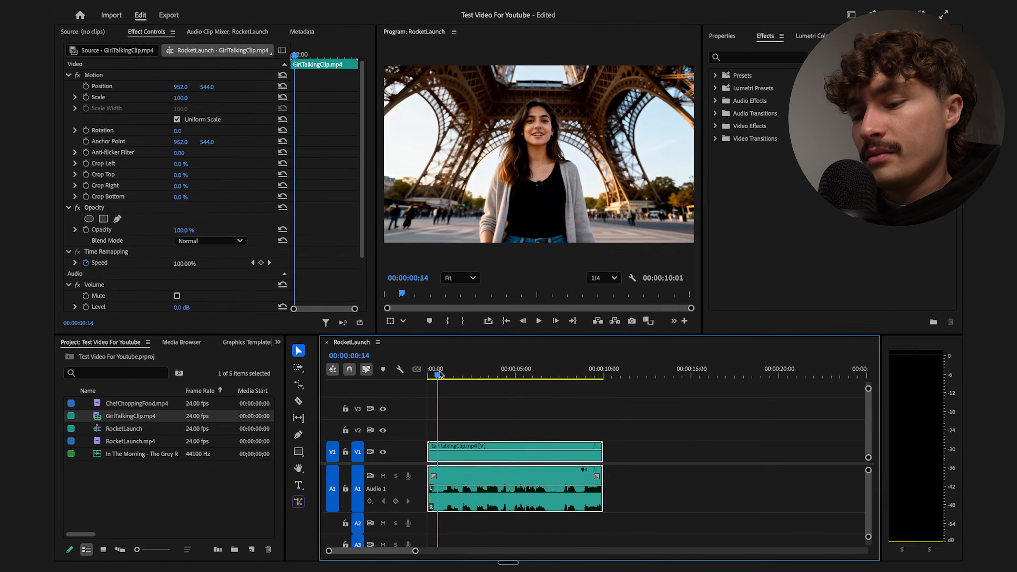
Play GirlTalkingClip with the system volume raised, then move its linked video and audio to start at 00:00:04:19
key("space")
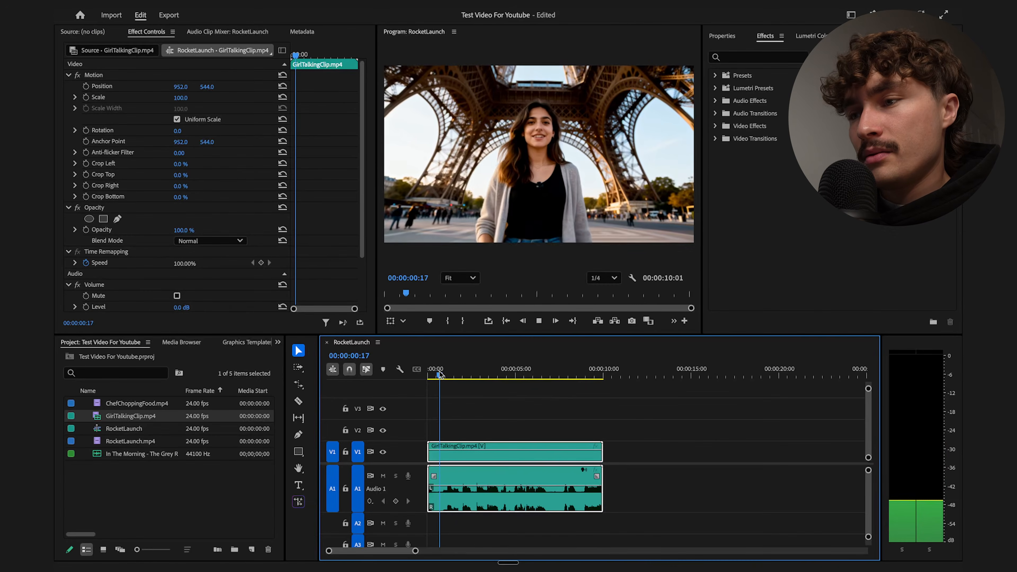
key("XF86AudioRaiseVolume")
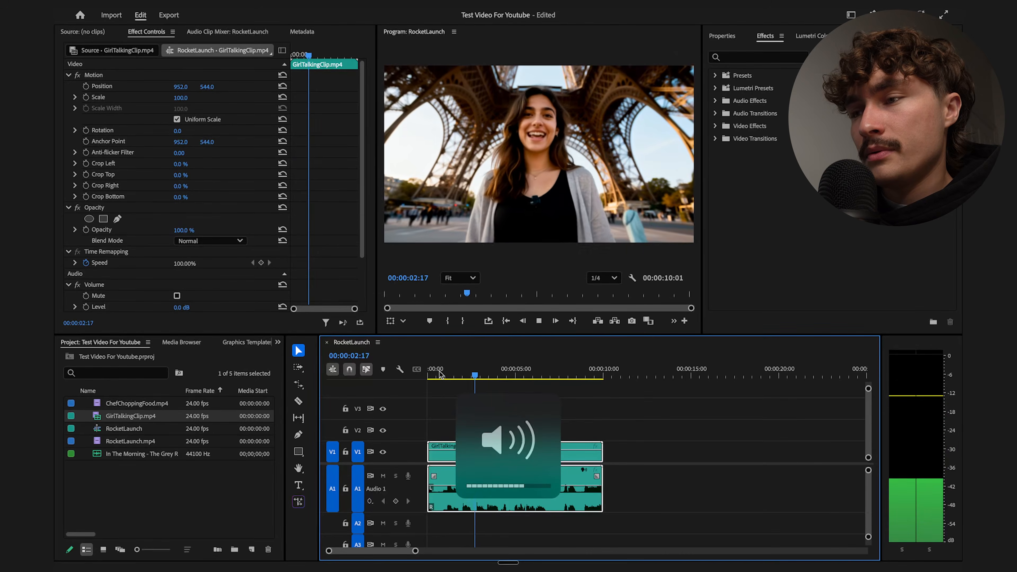
key("XF86AudioRaiseVolume")
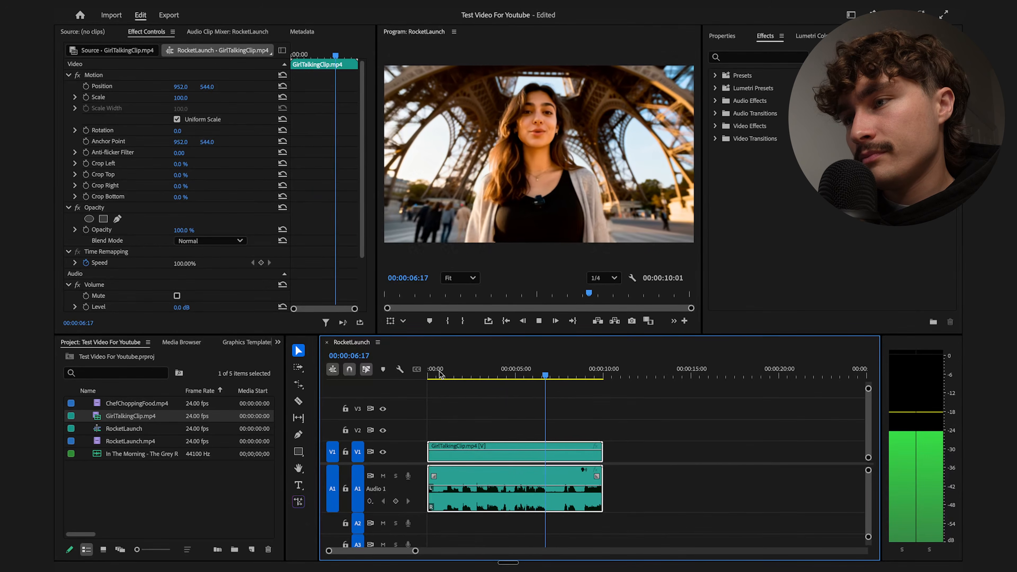
left_click_drag(463, 457, 543, 457)
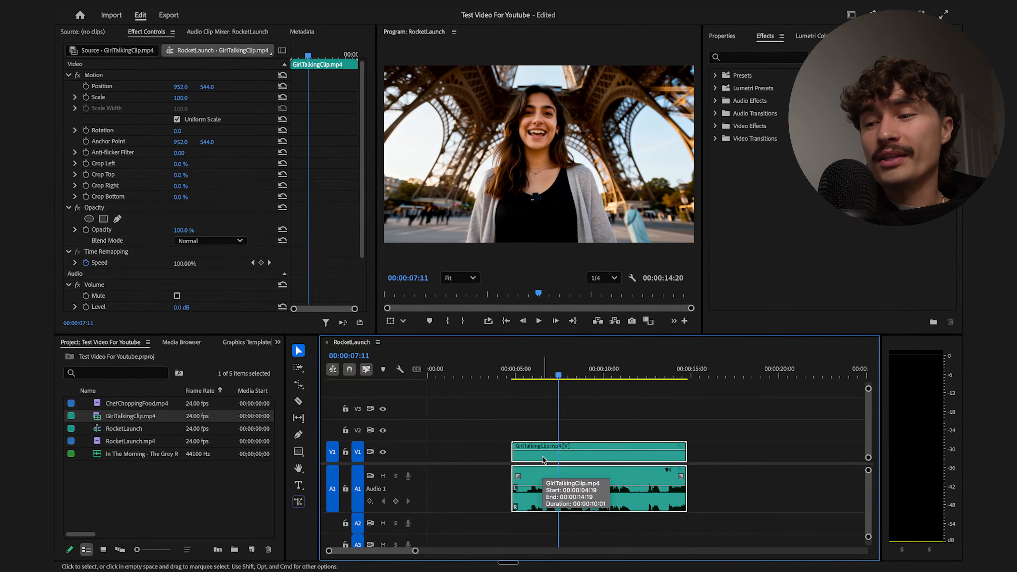
Place the In The Morning music file at the start of audio track A2 and increase the height of that track
double_click(91, 455)
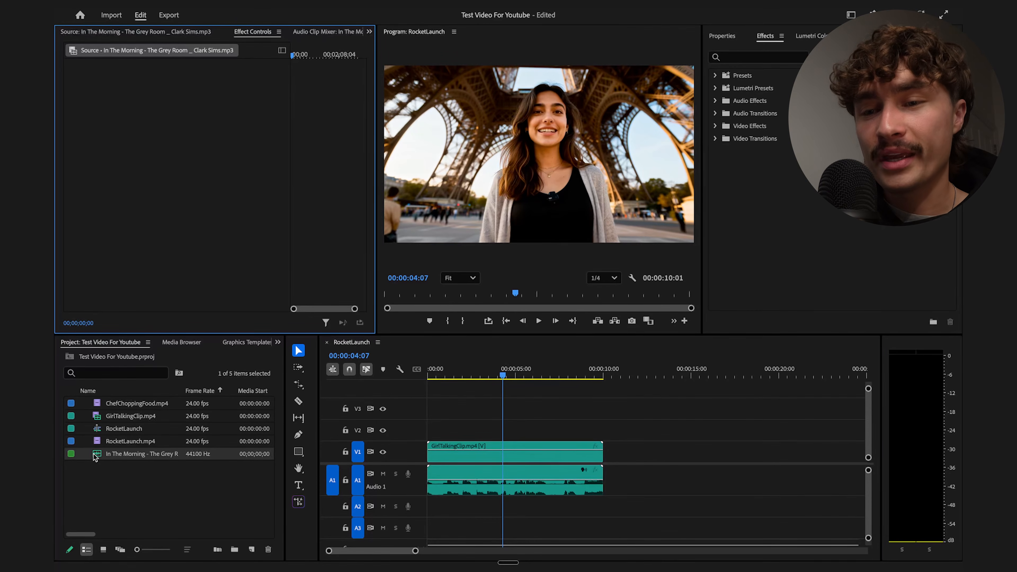
left_click_drag(97, 455, 433, 510)
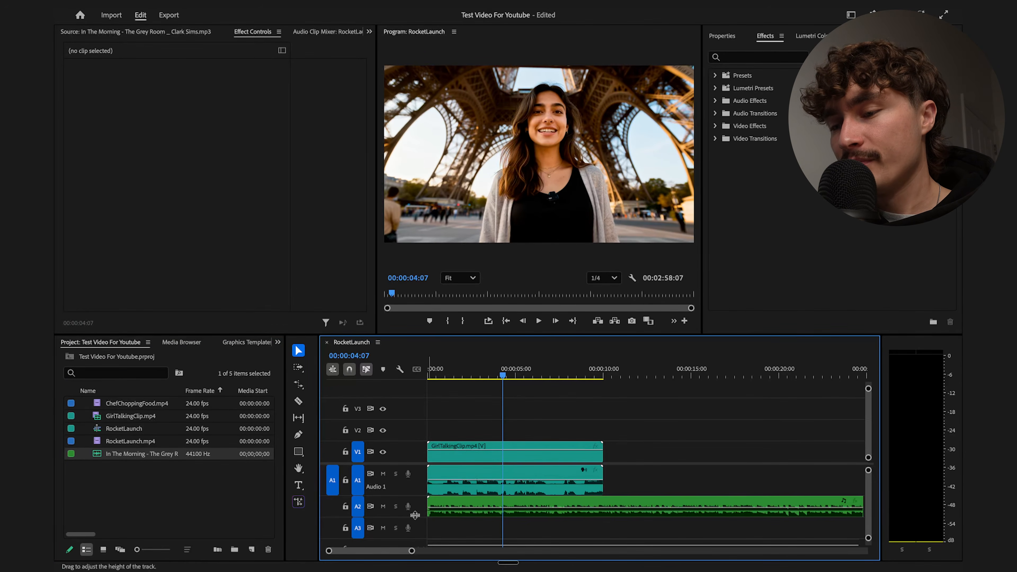
scroll(407, 434, "down", 2)
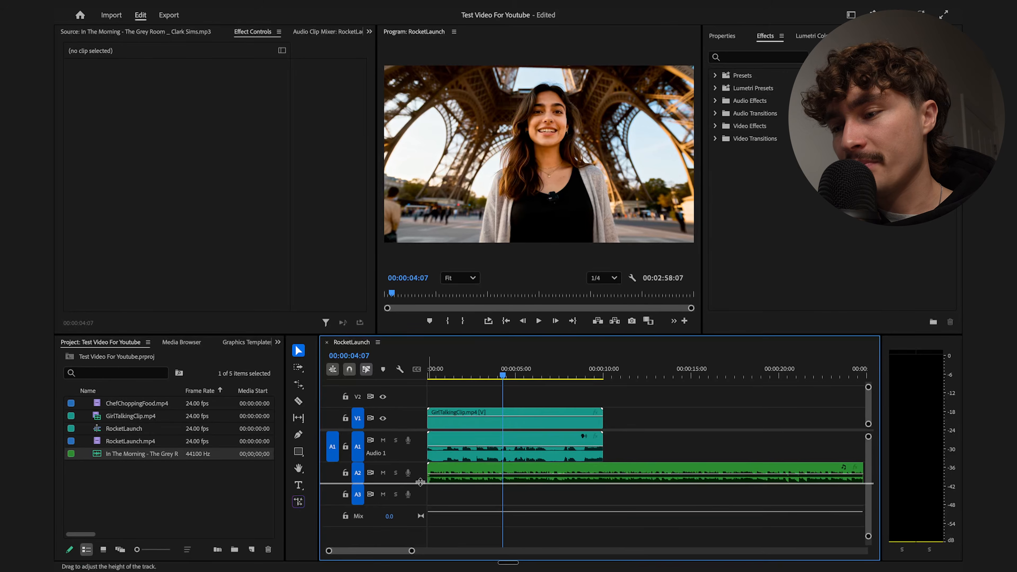
left_click_drag(420, 482, 421, 516)
Play the sequence from the start and lower the volume of the music clip on A2 to -16.7 dB
left_click_drag(440, 368, 408, 370)
key("space")
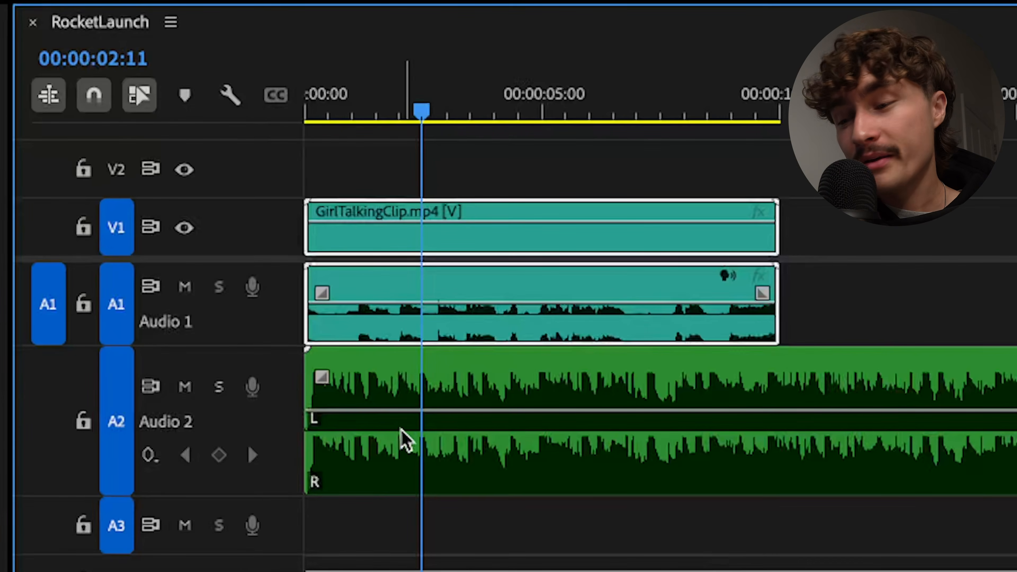
left_click_drag(391, 411, 390, 453)
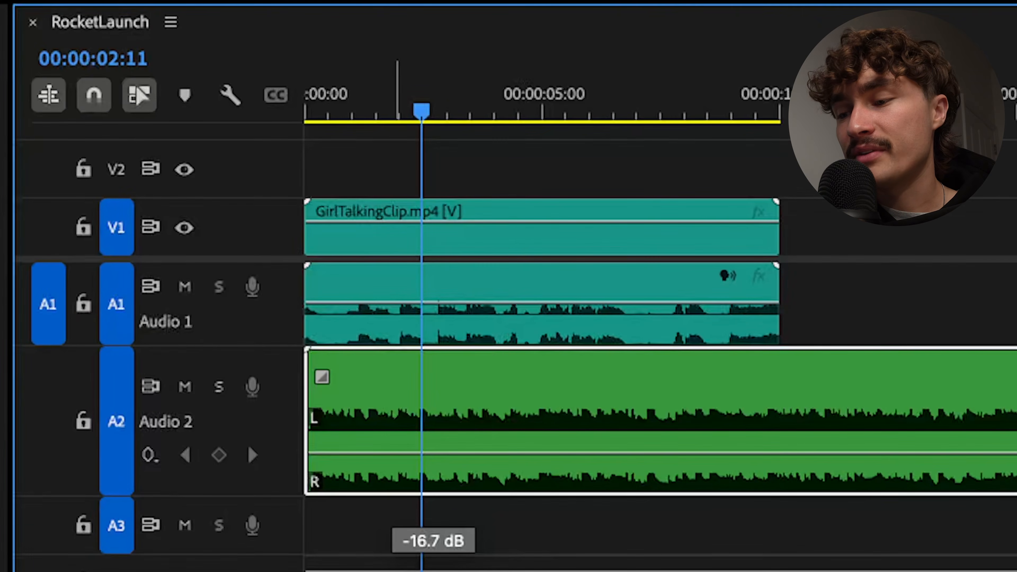
left_click_drag(391, 453, 390, 453)
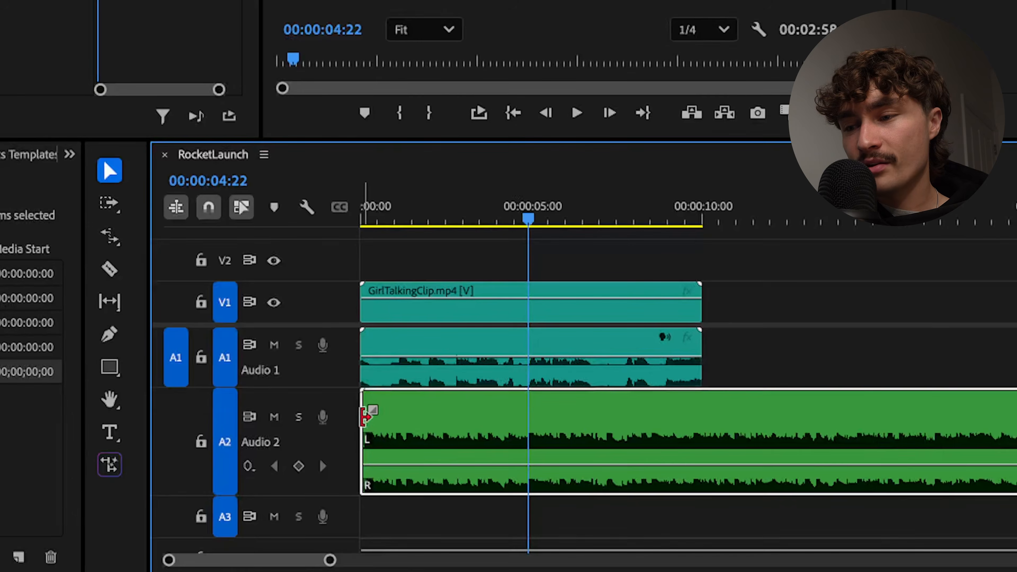
Trim about 2 seconds off the music's start on A2, cut it where GirlTalkingClip ends with the Razor Tool, and delete the remainder
left_click_drag(365, 417, 428, 417)
left_click(110, 268)
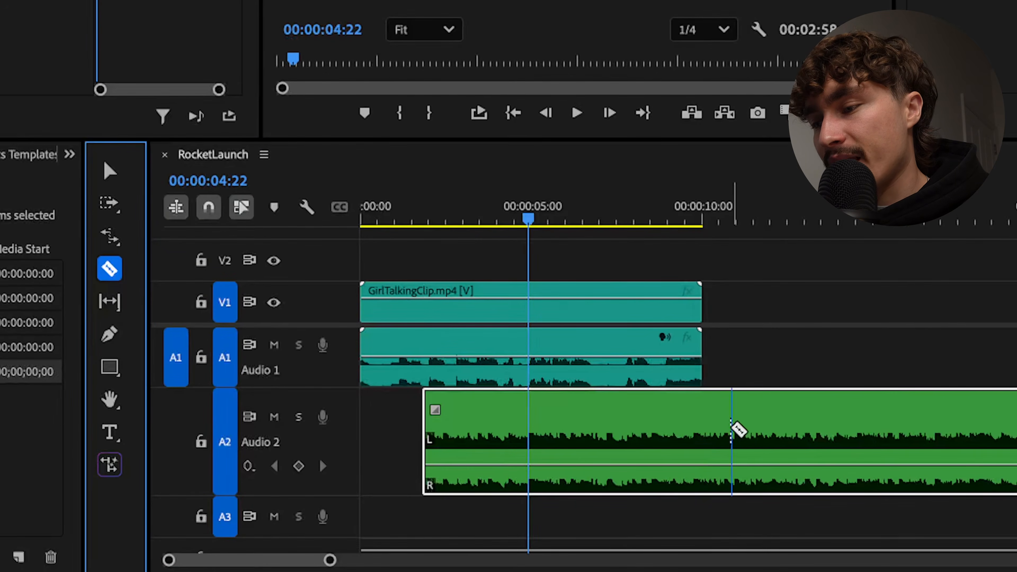
left_click(705, 429)
key("v")
left_click(751, 421)
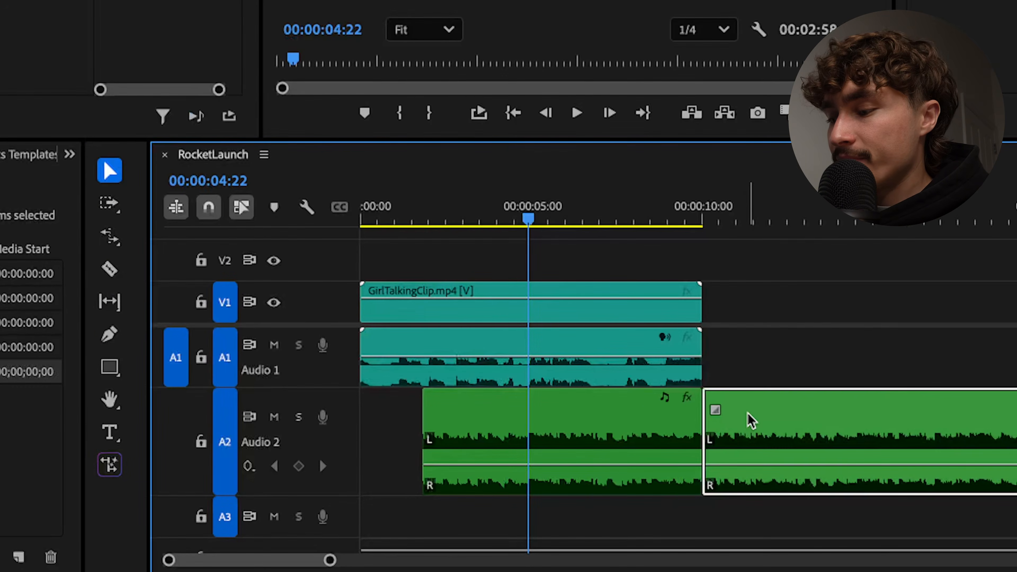
key("Delete")
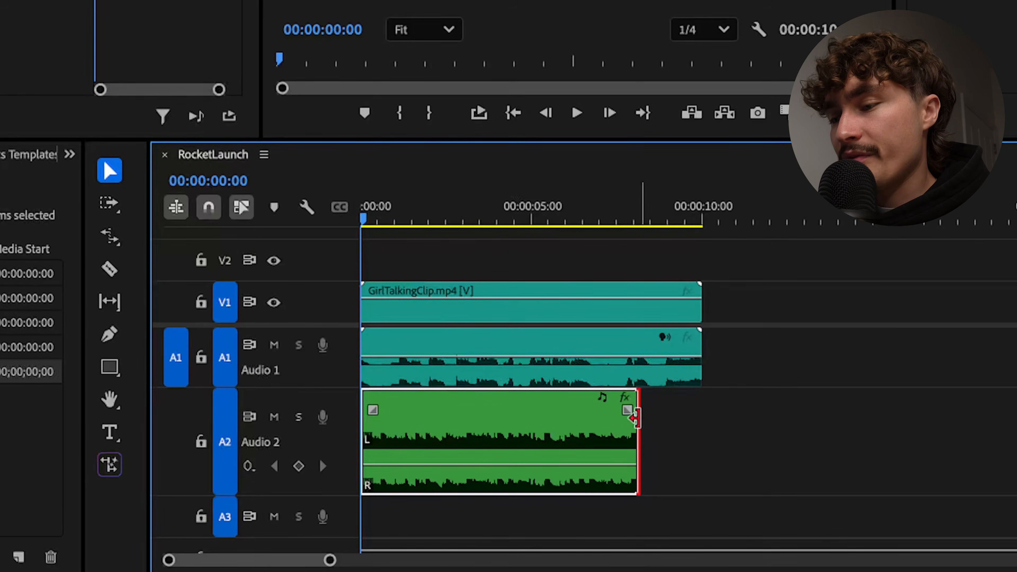
Extend the end of the music clip on A2 to match the end of GirlTalkingClip and play the sequence
left_click_drag(639, 419, 697, 420)
key("space")
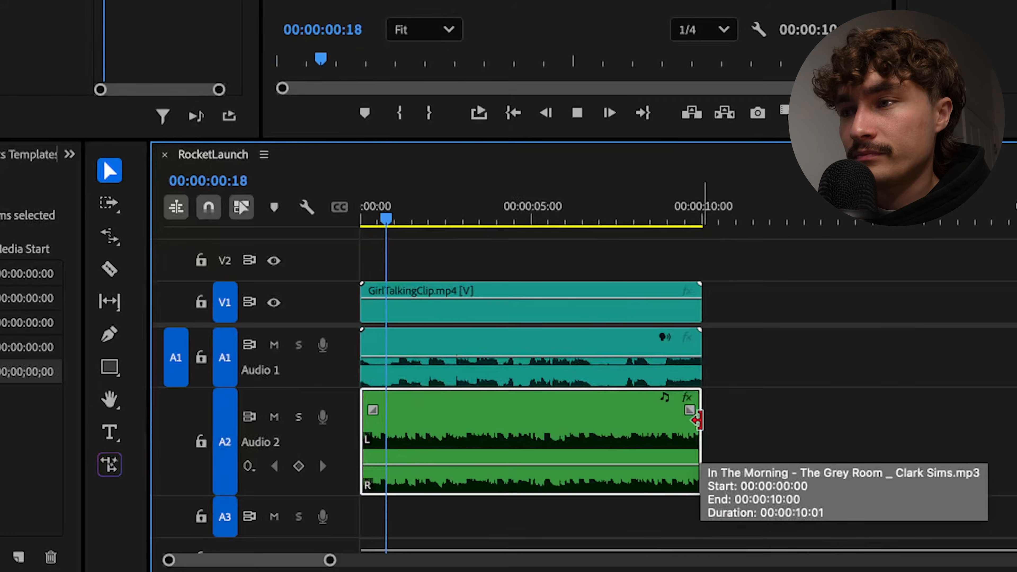
Raise the audio level of GirlTalkingClip on A1 to 15.0 dB and play the sequence from about 2.5 seconds
left_click(430, 365)
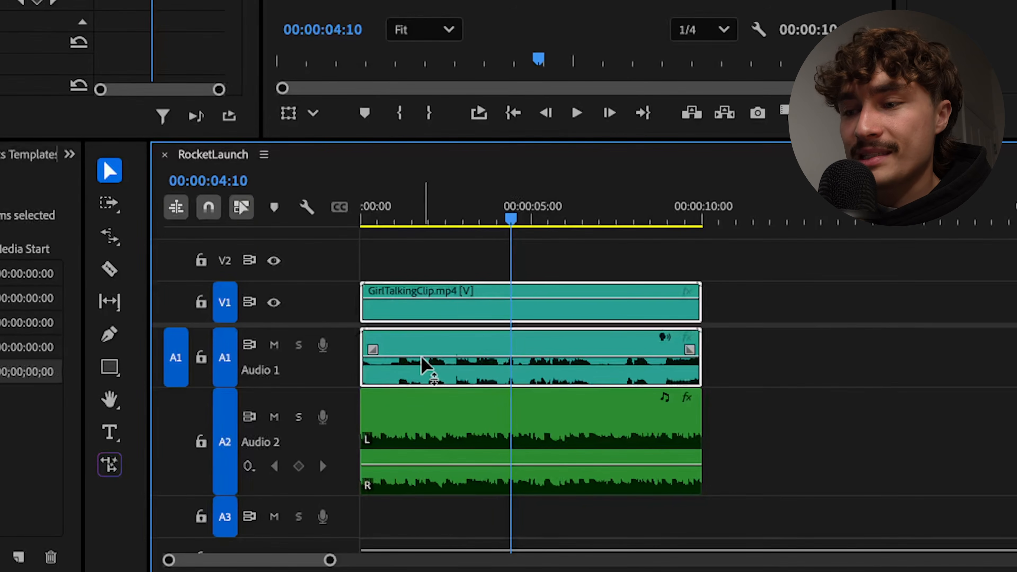
left_click_drag(421, 361, 420, 345)
left_click(445, 208)
key("space")
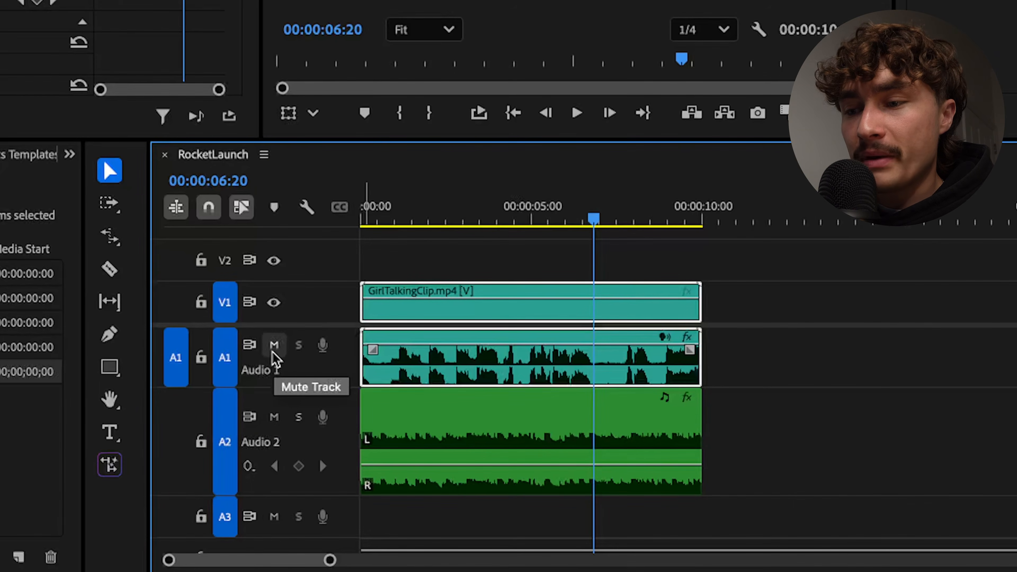
Try muting track A1 and toggling the output of video track V1, with playback to compare
left_click(274, 346)
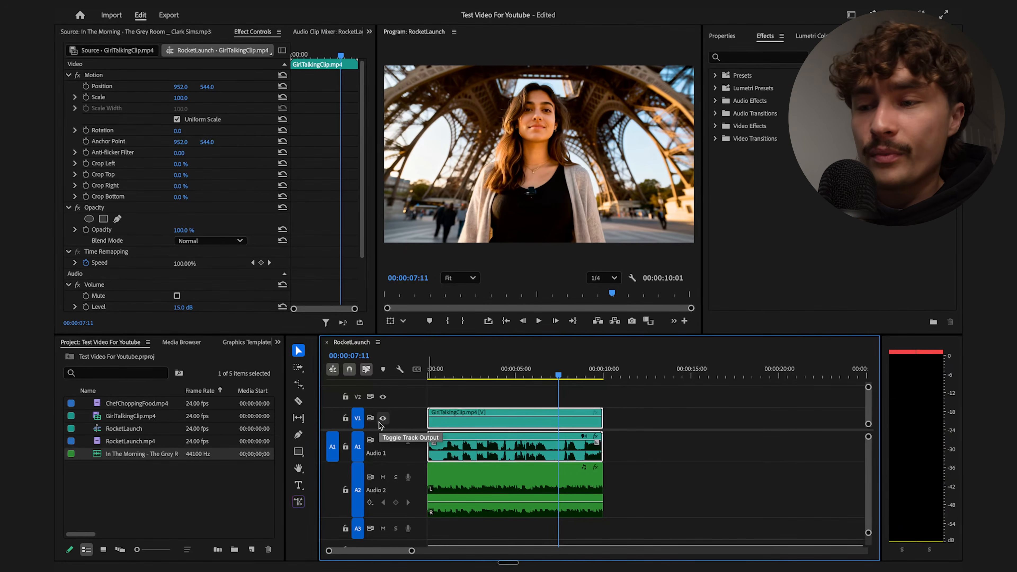
left_click(383, 419)
key("space")
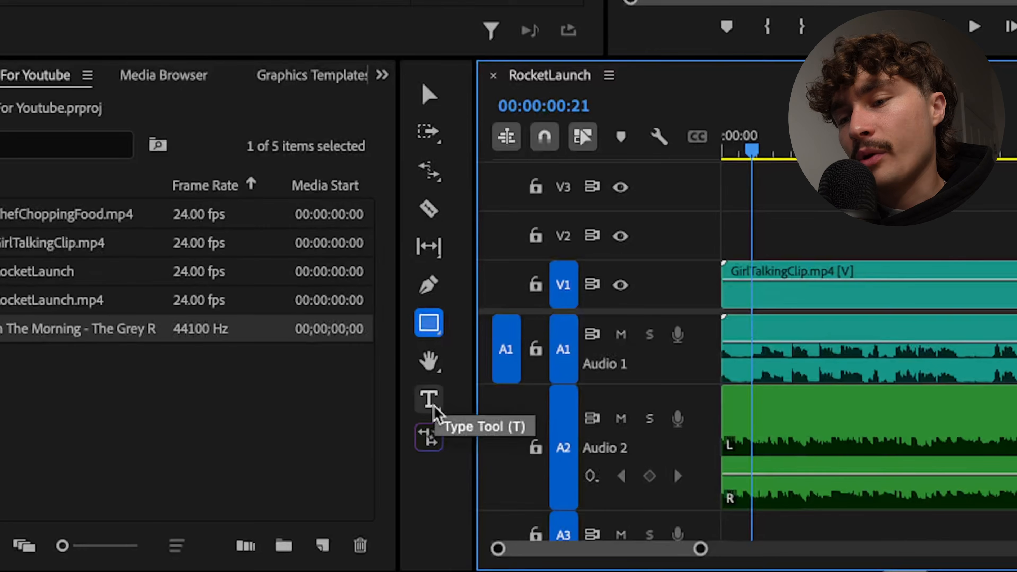
Add the title "vlog in Paris" over the GirlTalkingClip picture at 00:00:00:21 with the Type Tool
left_click(427, 403)
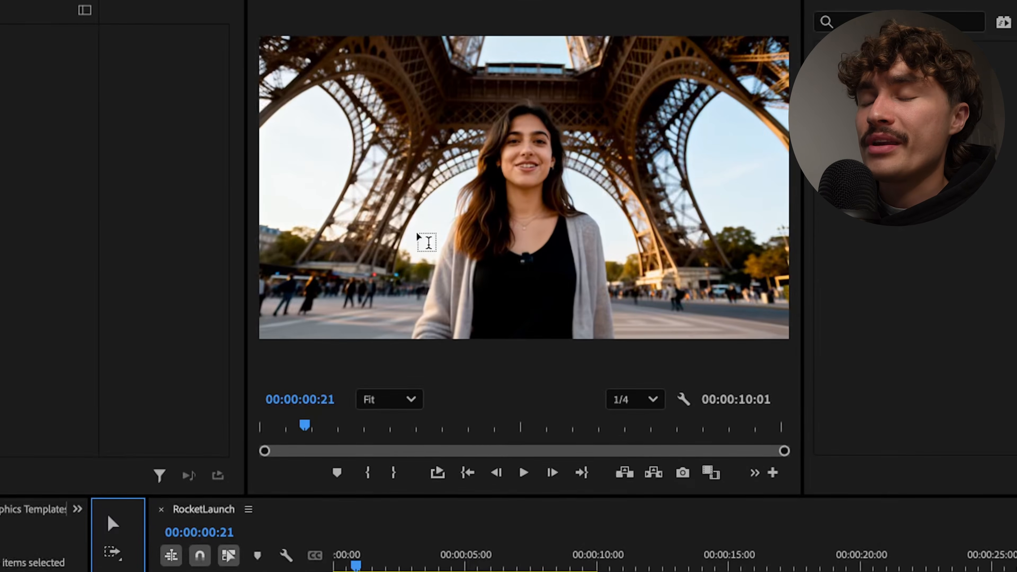
left_click(464, 185)
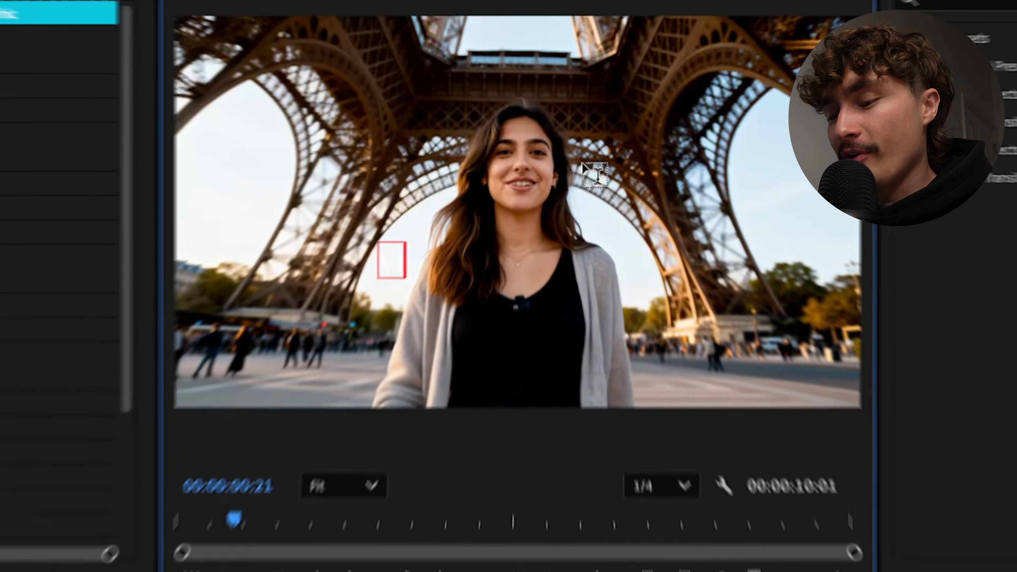
type("vlog in Paris")
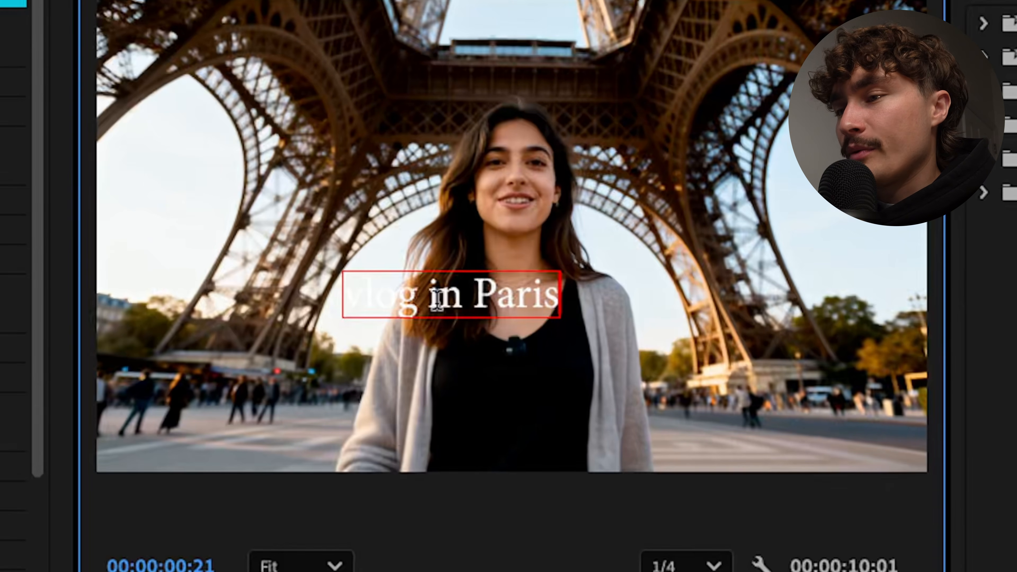
Select the whole title text, expand its Source Text settings in the effect controls, and open the font choices
key("ctrl+a")
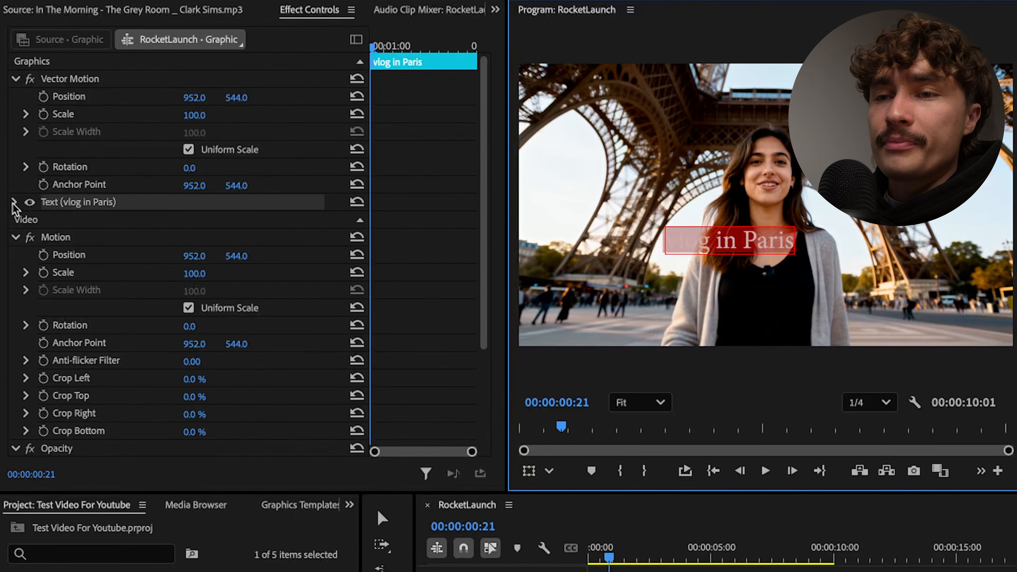
left_click(14, 202)
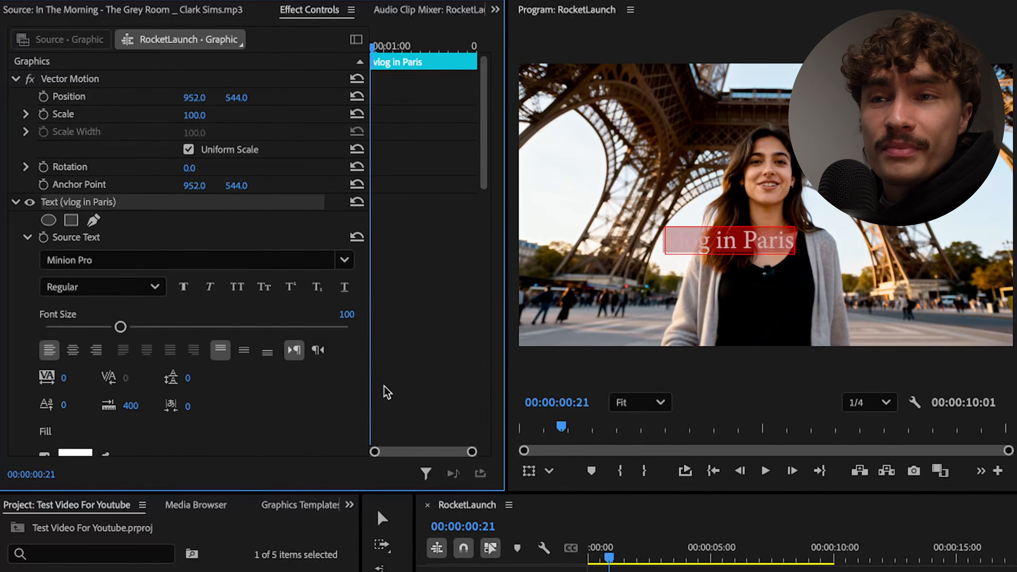
scroll(385, 392, "down", 3)
left_click(342, 160)
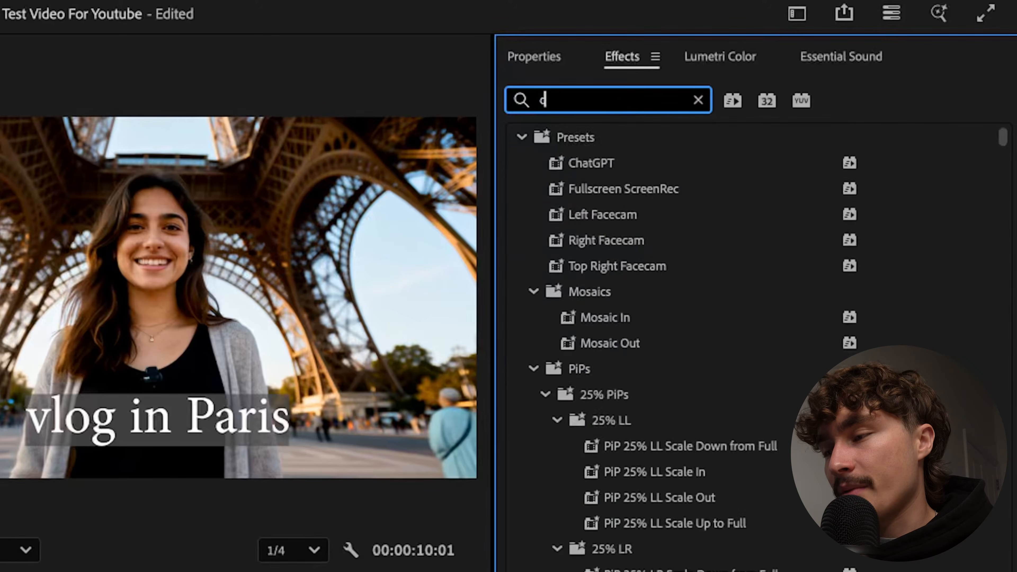
Search the effects for "cross" and apply the Cross Dissolve video transition to the vlog in Paris title on V2
type("ross")
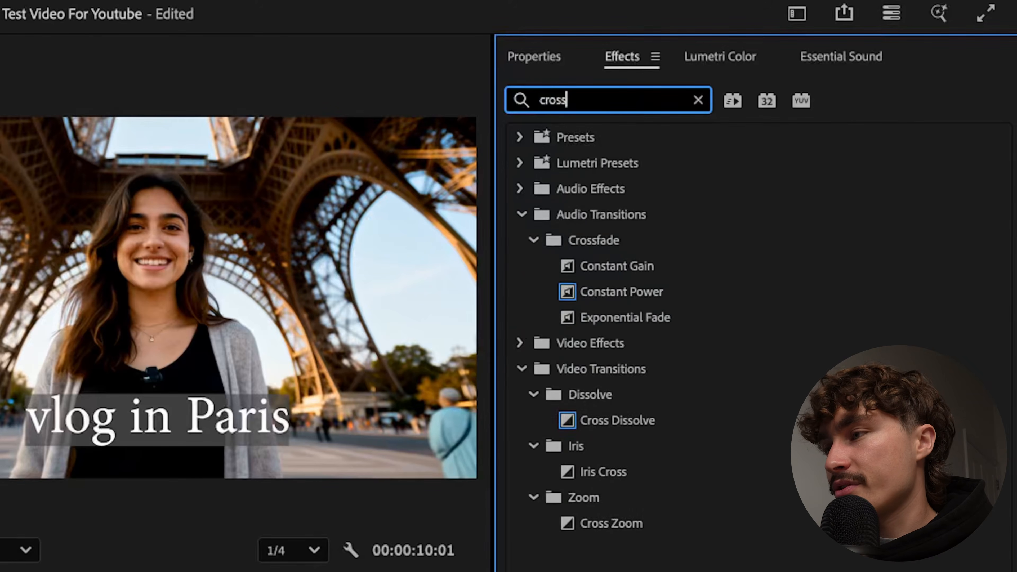
left_click_drag(629, 421, 468, 386)
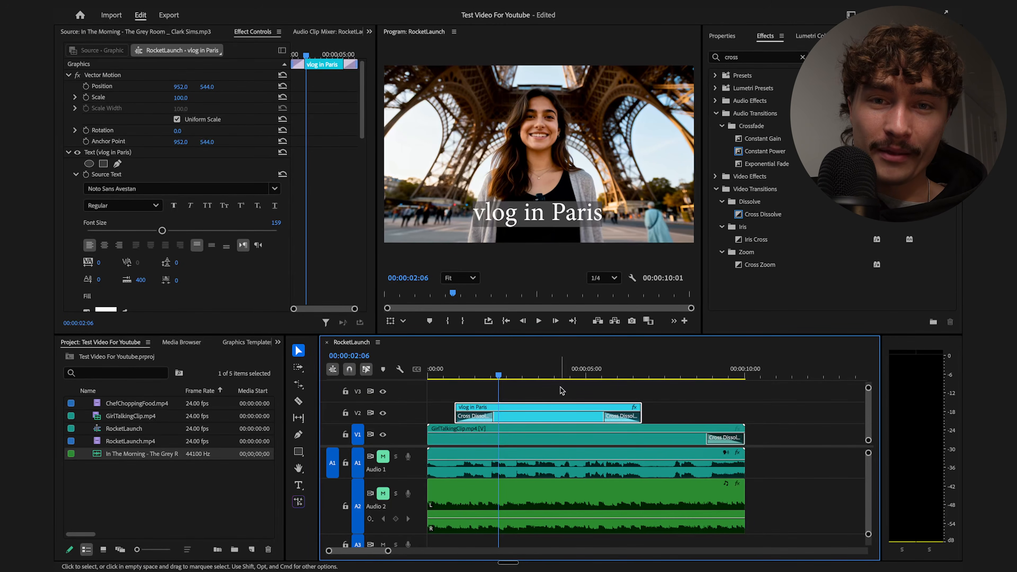
Try shifting the vlog in Paris title sideways with the horizontal Position value under Vector Motion
left_click(311, 56)
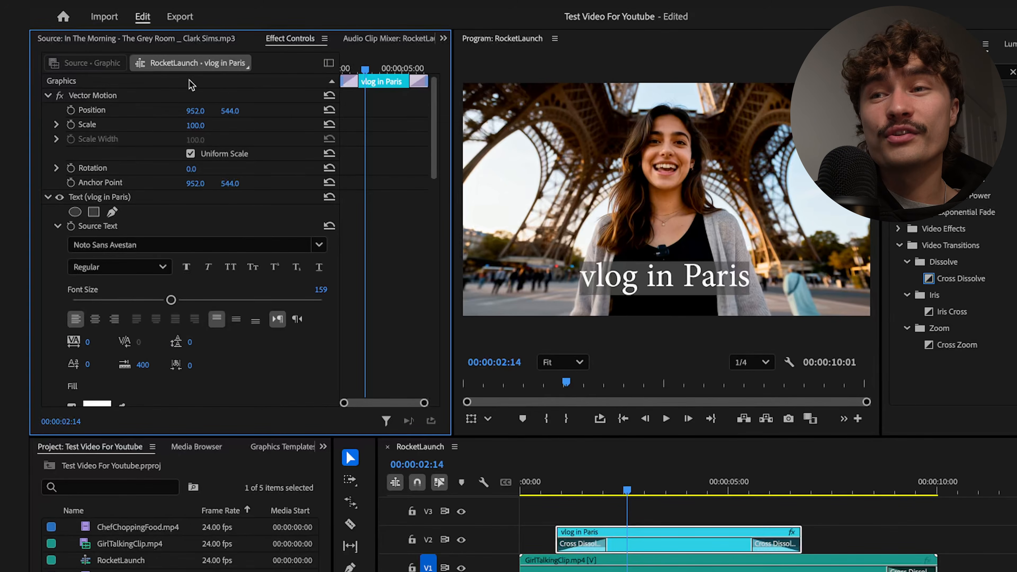
left_click_drag(193, 115, 20, 115)
left_click_drag(20, 115, 129, 115)
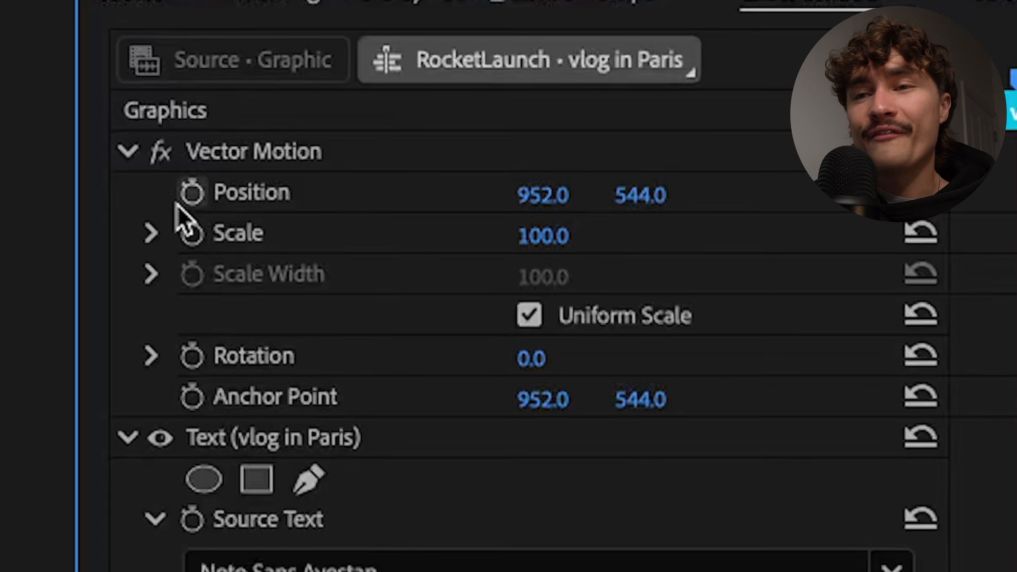
Enable Position keyframing for the title's Vector Motion at 00:00:02:14 and set the keyframe's horizontal value to 458.0
left_click(191, 204)
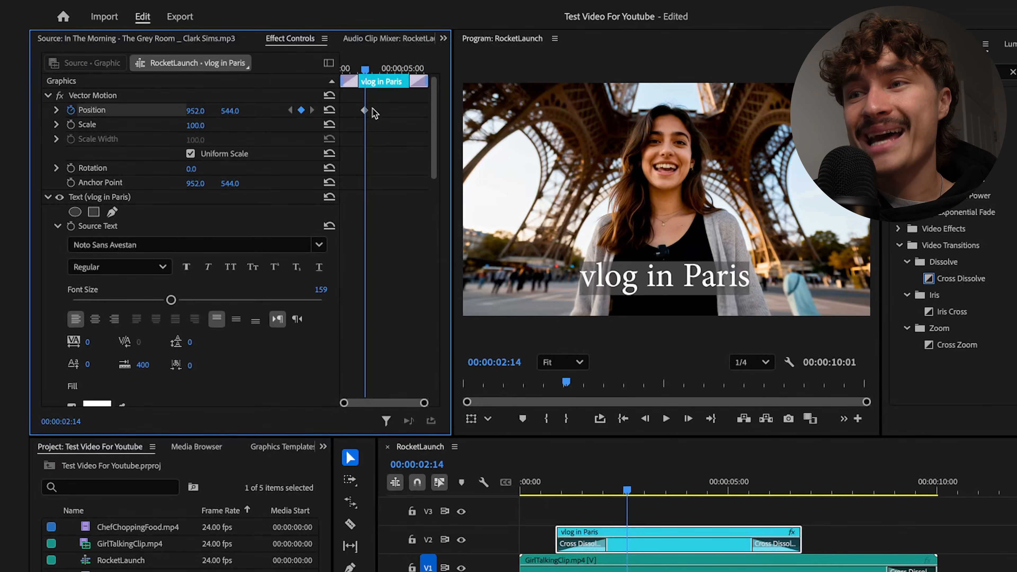
left_click_drag(451, 115, 555, 116)
left_click_drag(455, 72, 470, 81)
left_click_drag(482, 83, 453, 67)
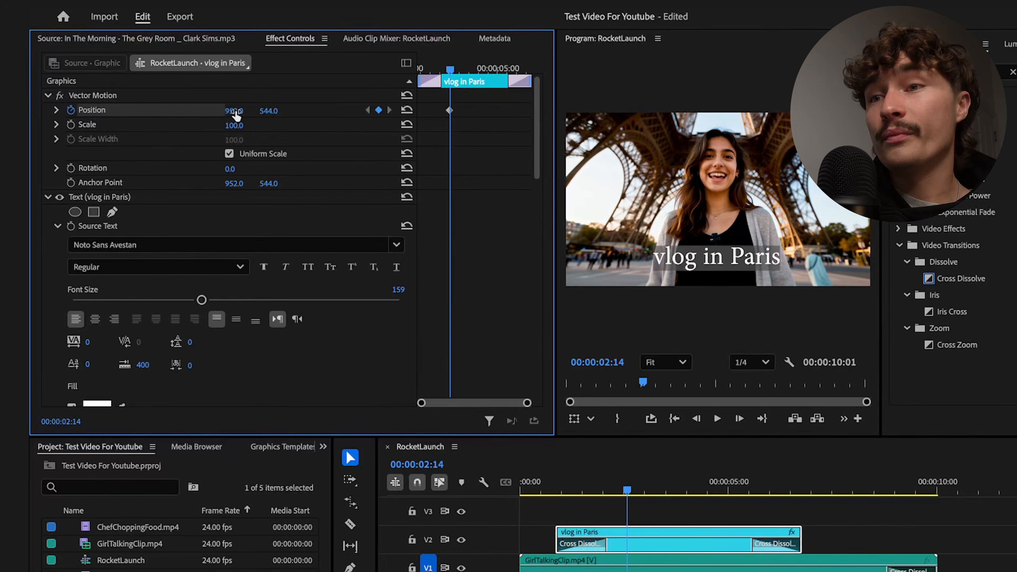
left_click_drag(234, 111, 76, 111)
left_click_drag(75, 111, 36, 111)
Add a second Position keyframe at 00:00:05:08 with a horizontal value of 1421.0 and play back the title animation
left_click_drag(452, 70, 507, 72)
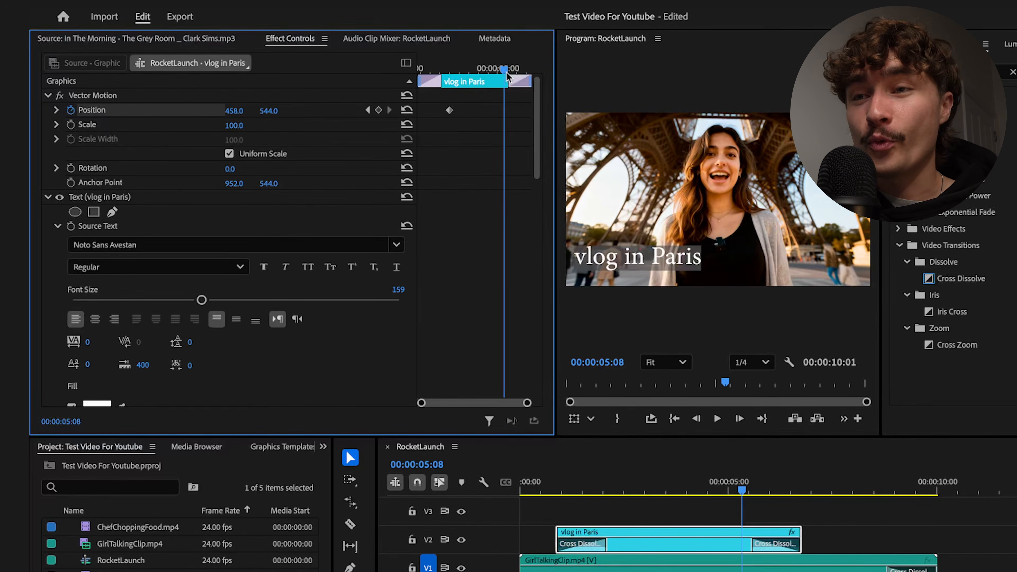
left_click_drag(234, 111, 454, 64)
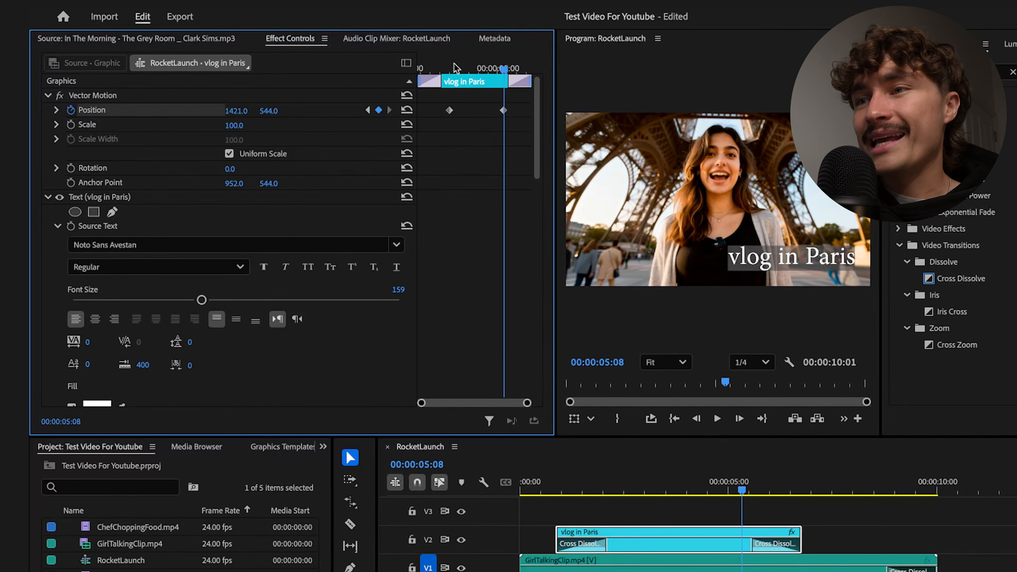
left_click(435, 68)
key("space")
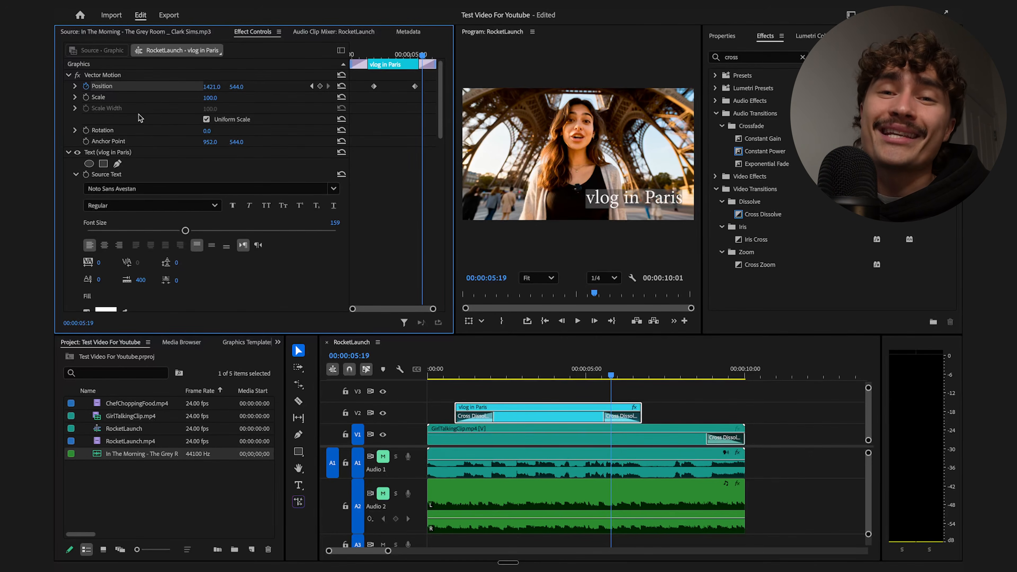
Mark the sequence's in point at 00:00:00:00 and its out point at 00:00:10:00
left_click(570, 376)
left_click_drag(570, 376, 425, 379)
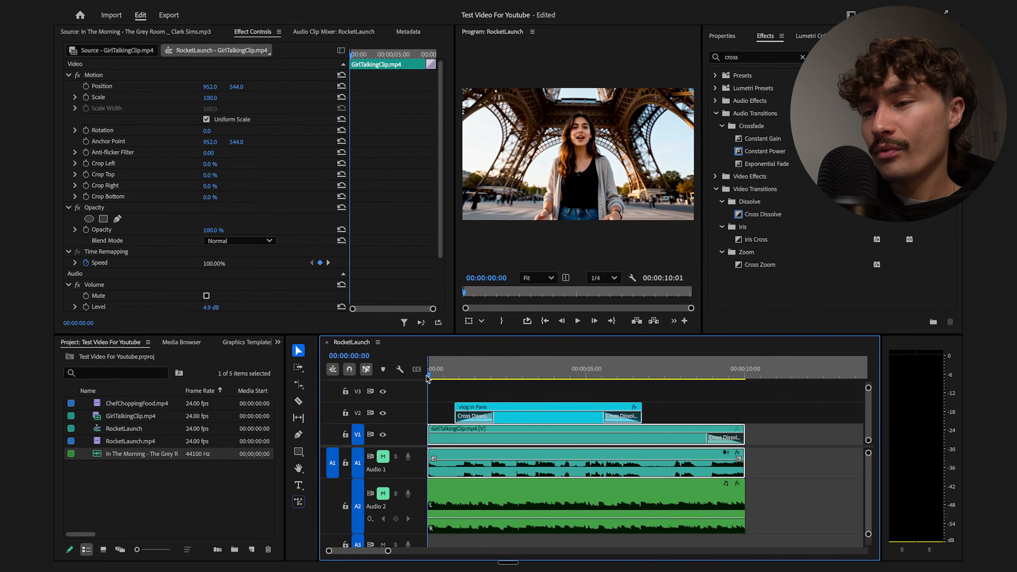
left_click_drag(428, 379, 746, 396)
key("o")
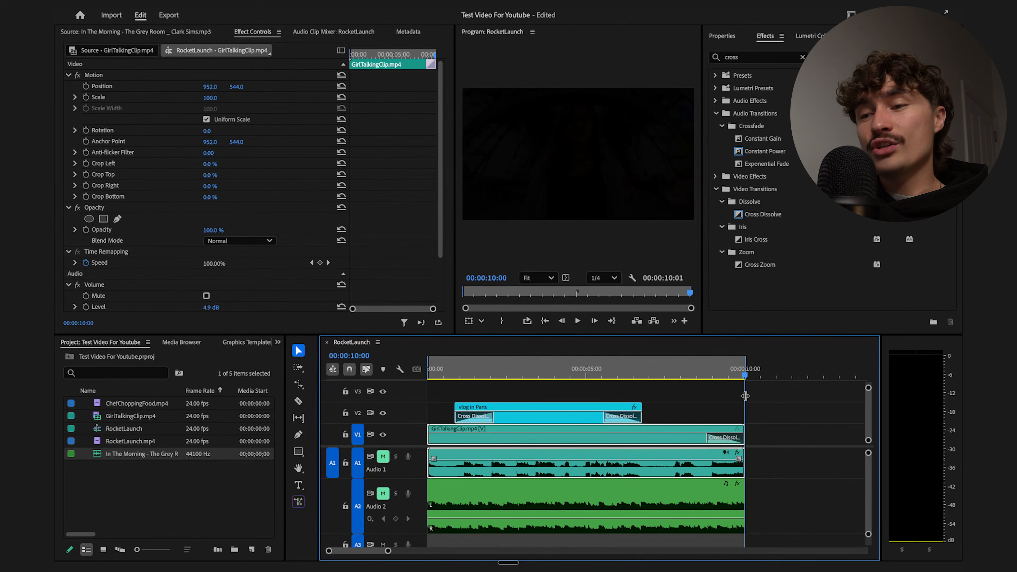
key("minus")
key("minus")
key("minus")
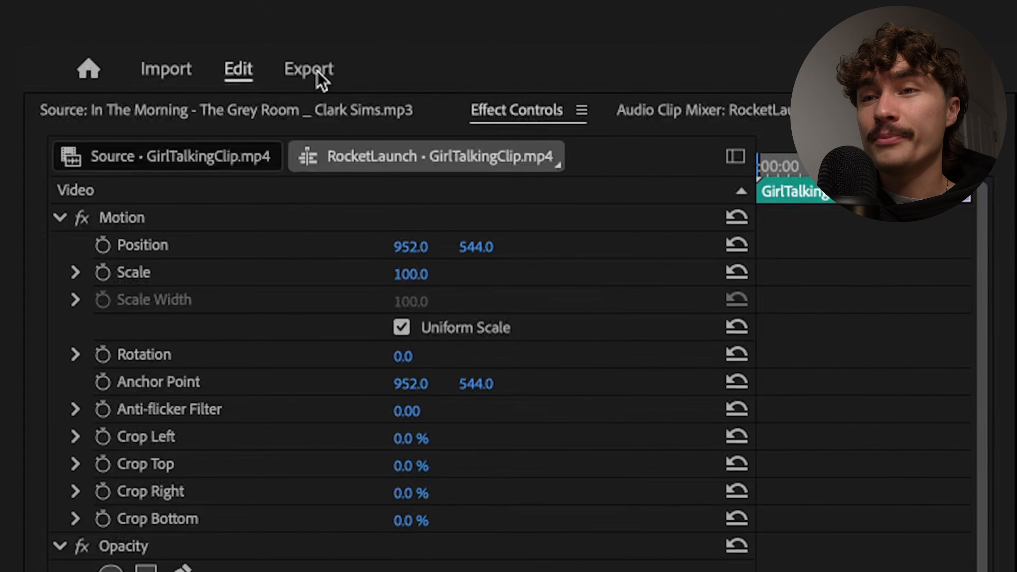
Export the sequence as an H.264 video file named VlogInParis.mp4 and preview the exported file in Finder
left_click(309, 69)
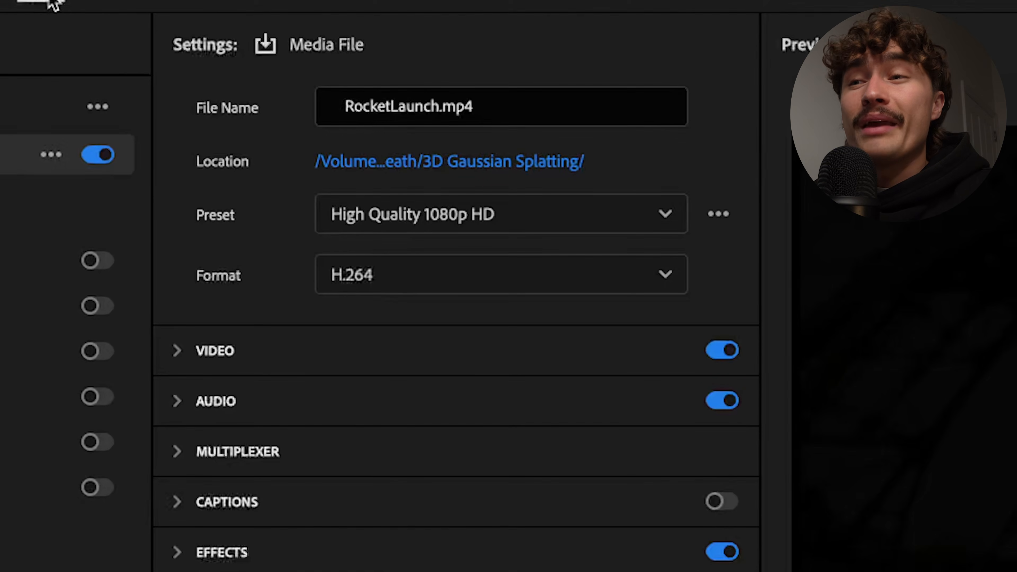
left_click(432, 100)
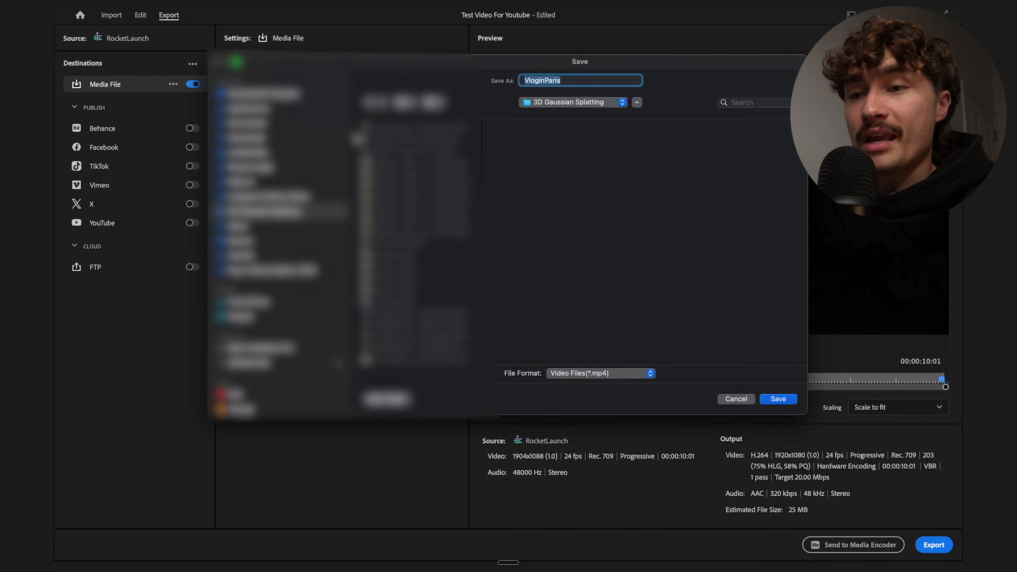
key("Return")
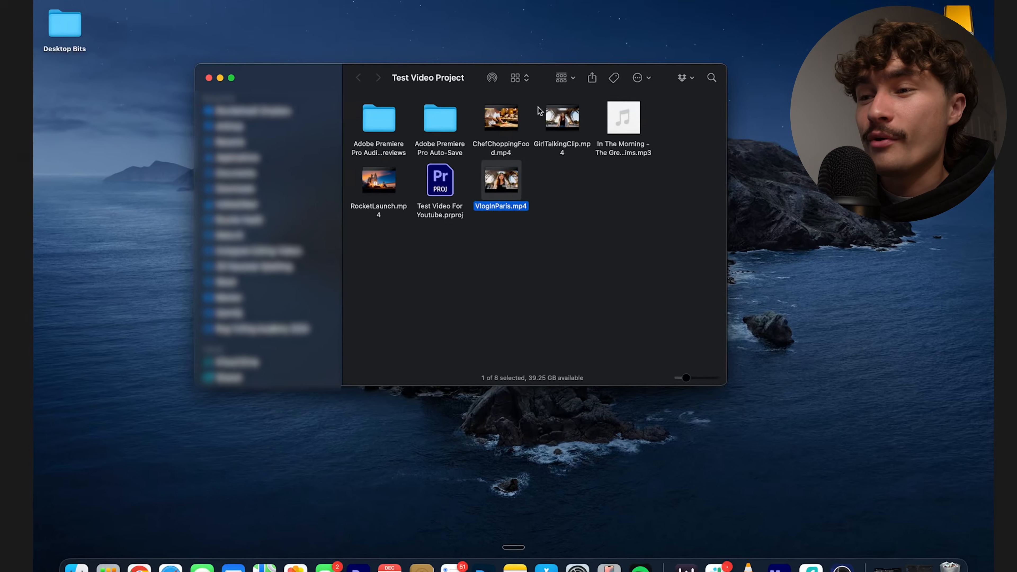
key("space")
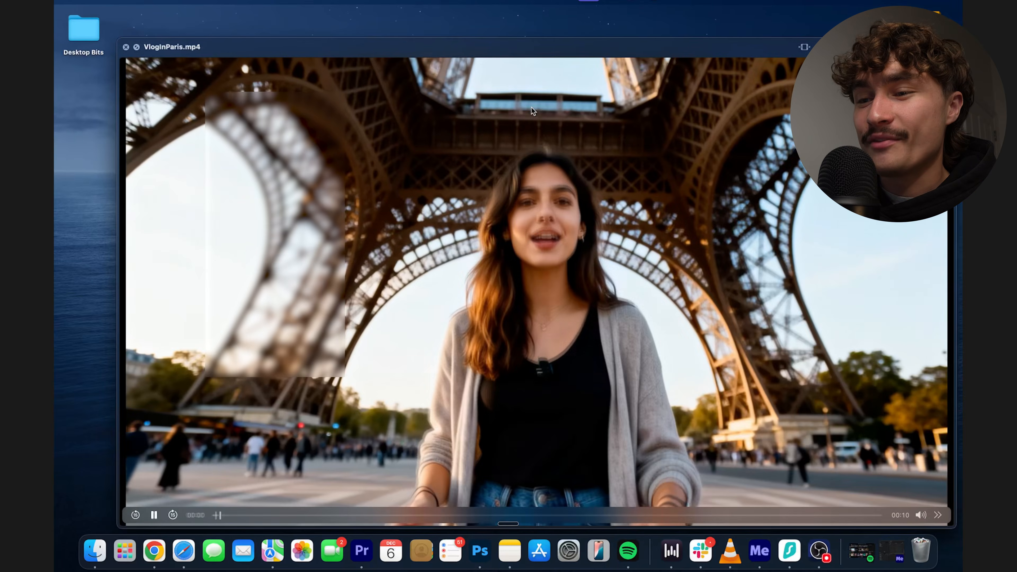